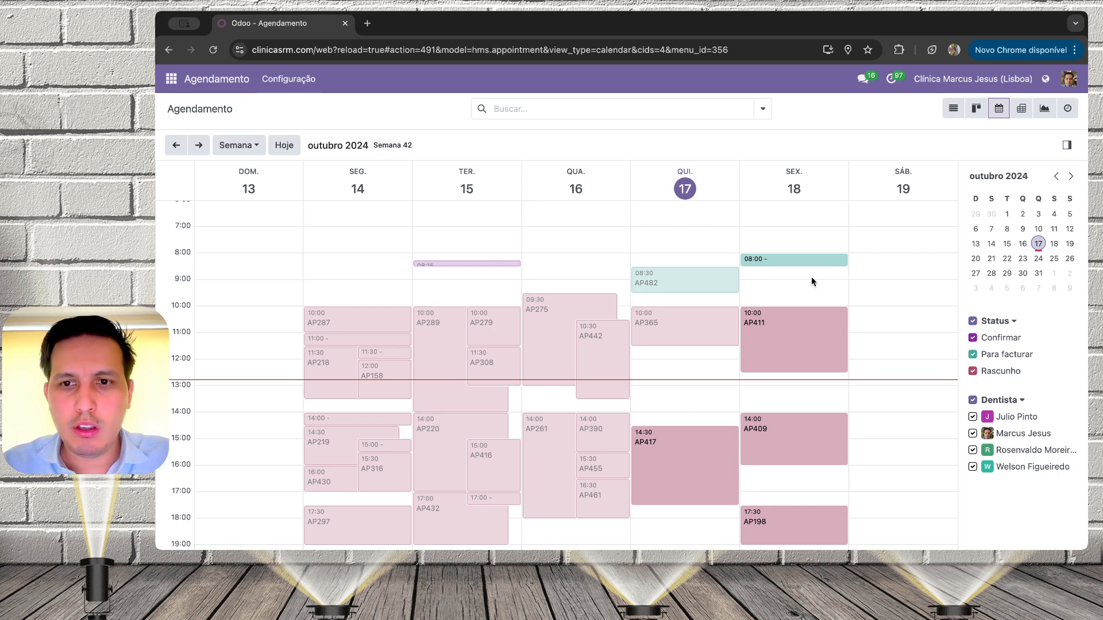
Create a new appointment on Saturday 19 October at 08:00 for the test patient record
click(891, 254)
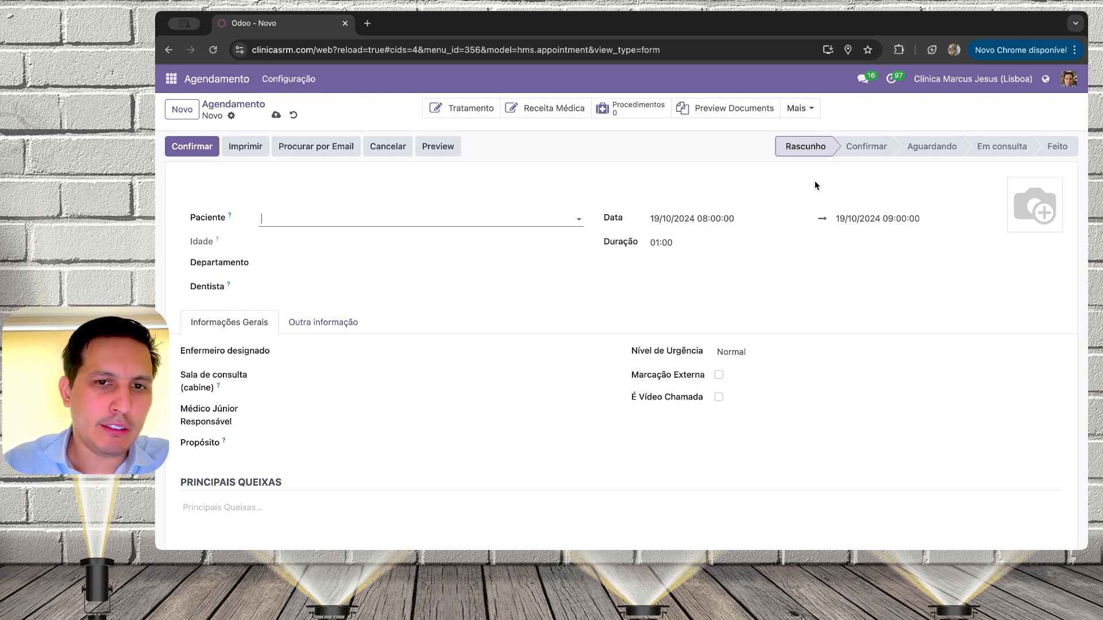
click(430, 223)
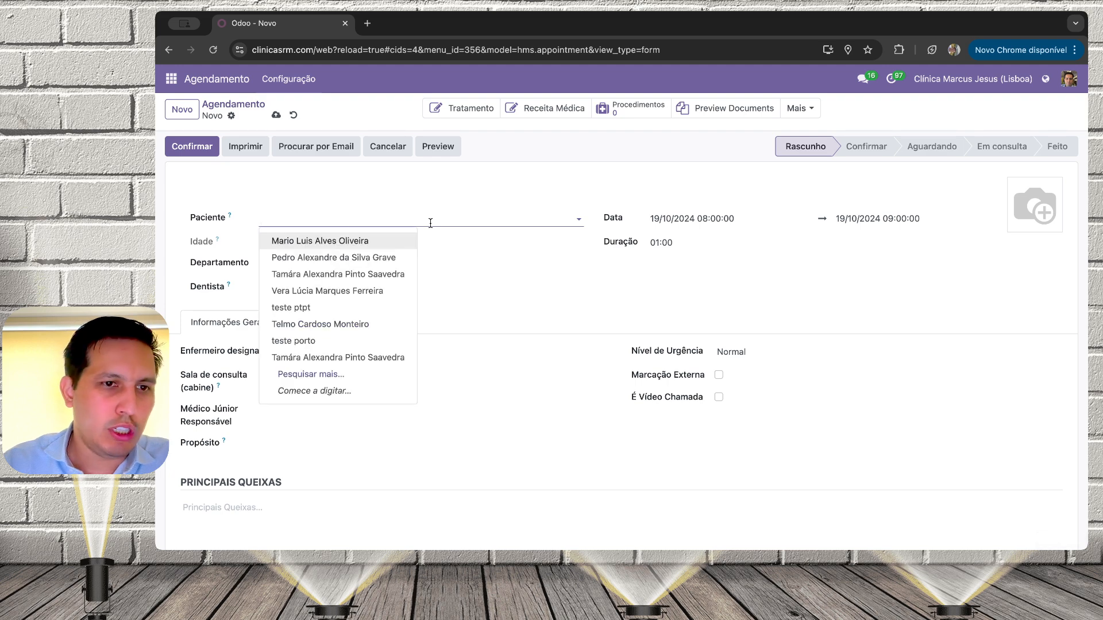
text(paciente)
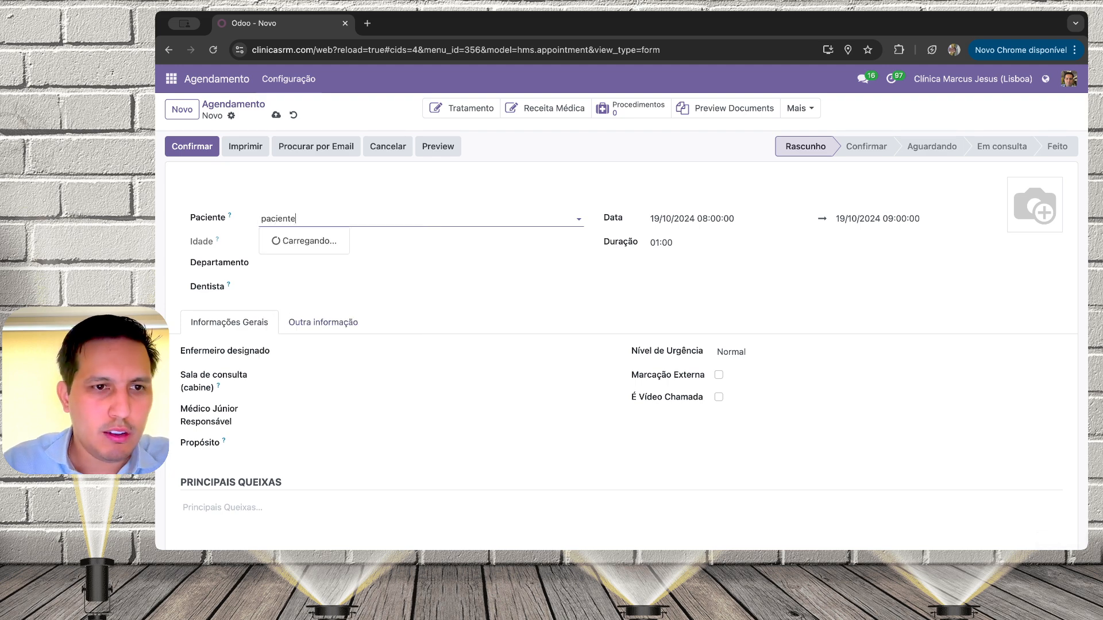
click(344, 242)
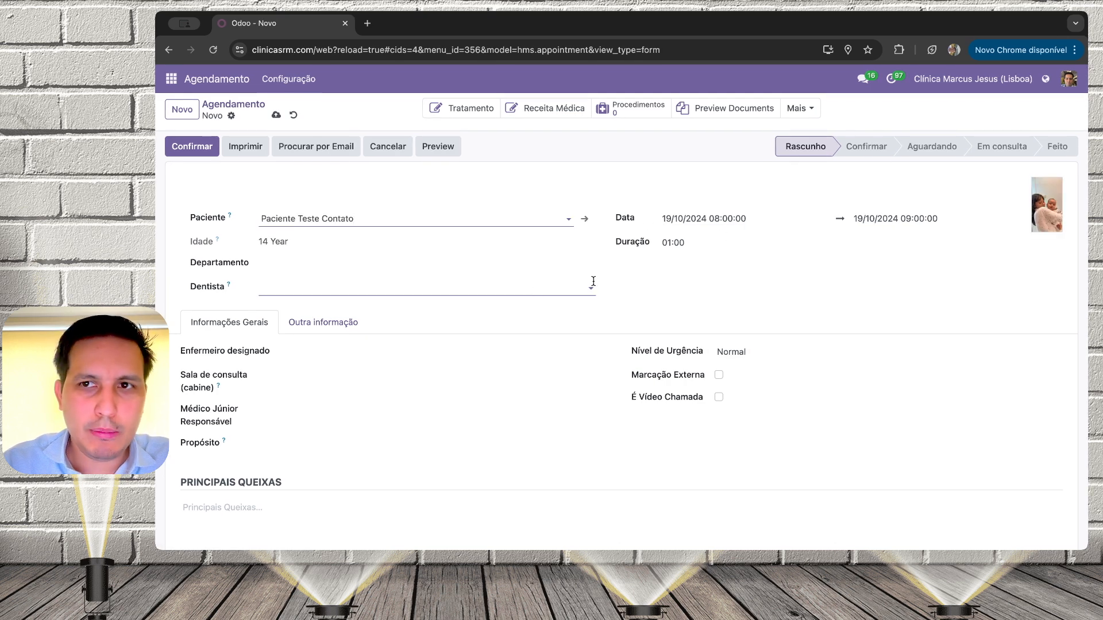
Check that Clínica Marcus Jesus (Lisboa) is the active clinic and assign the dentist who shares the clinic's name
click(954, 78)
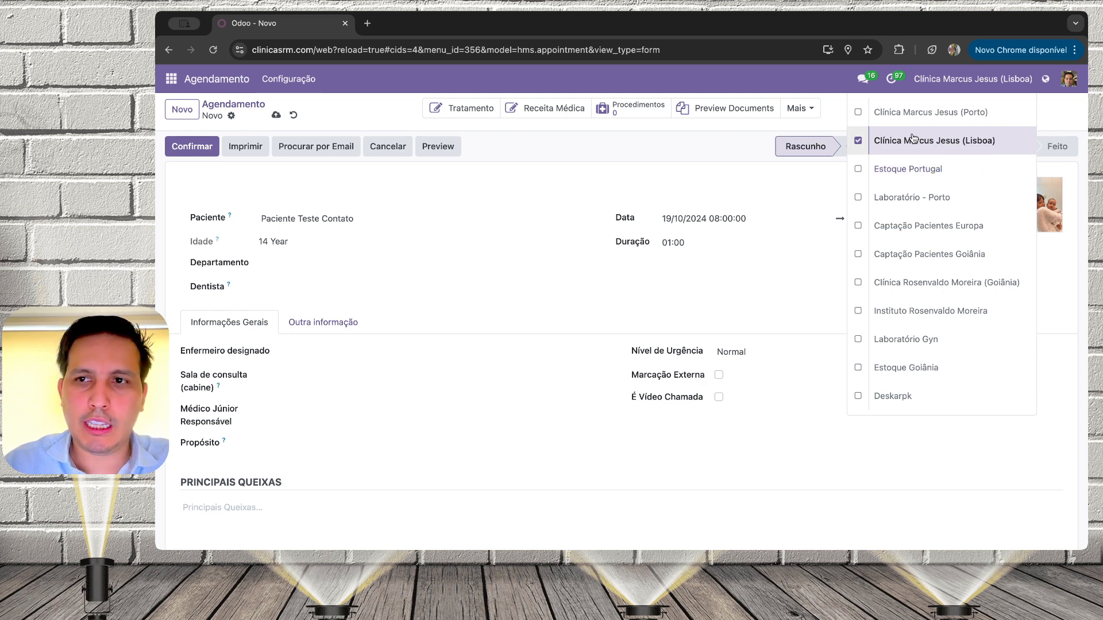
click(737, 151)
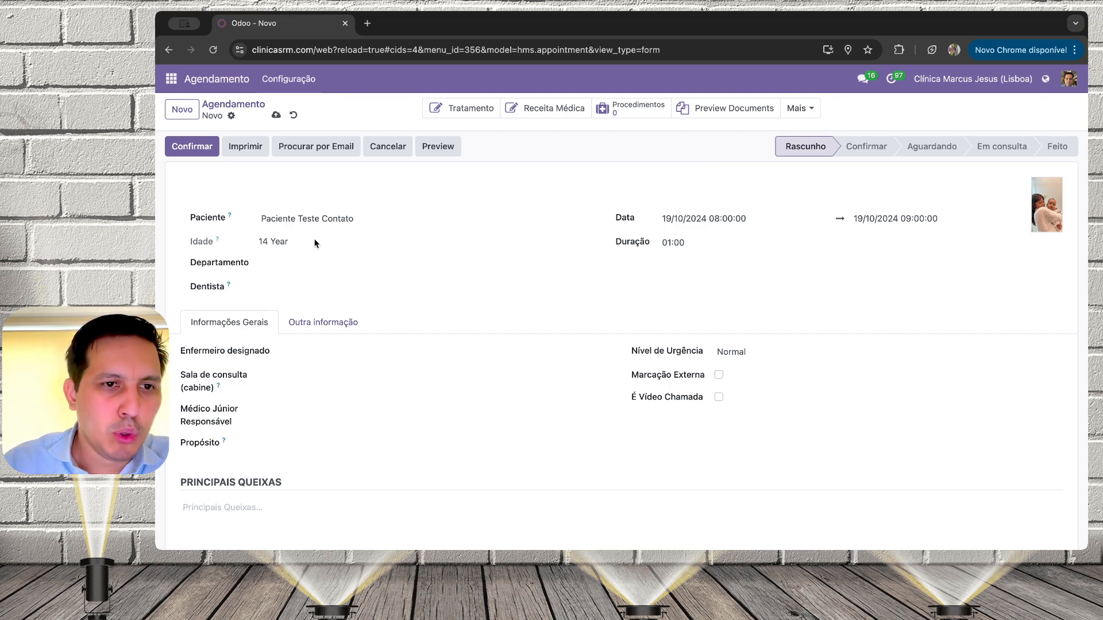
click(305, 282)
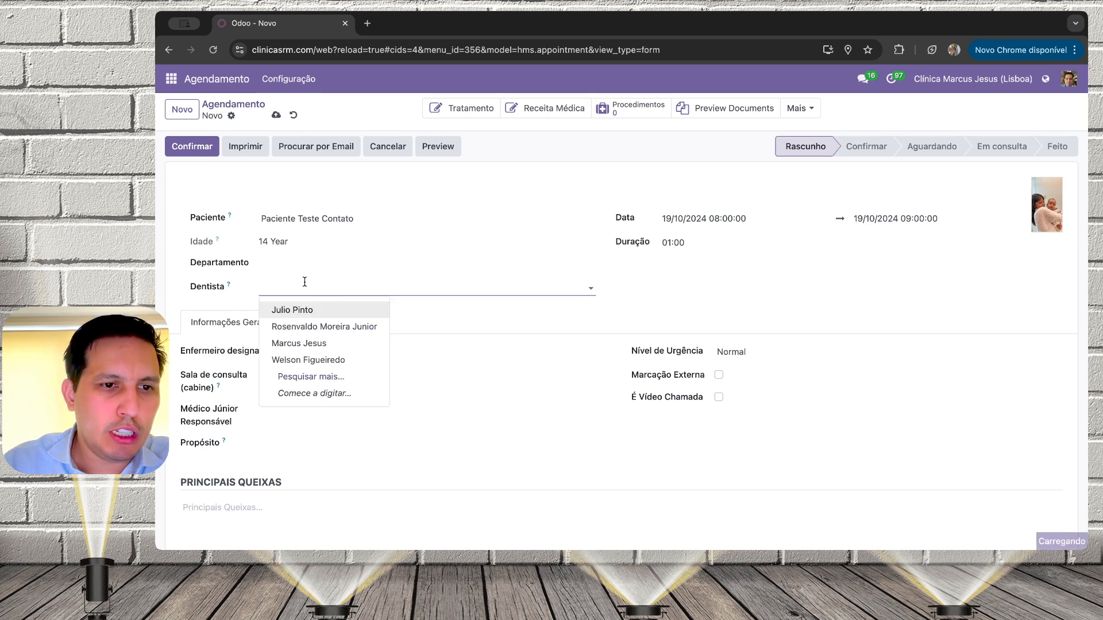
click(308, 349)
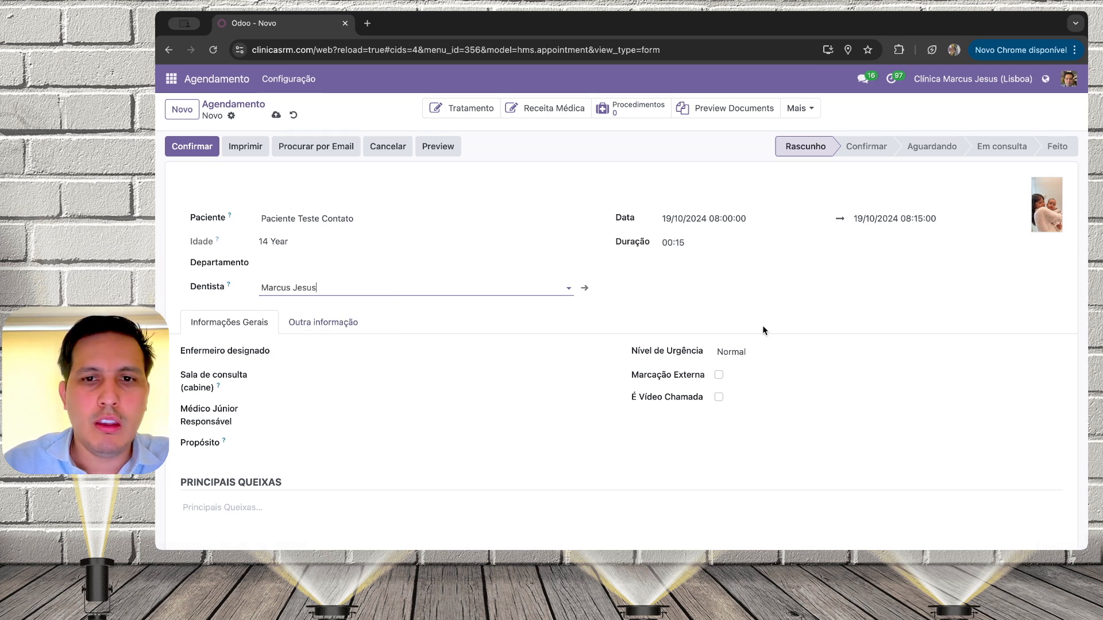
Set the appointment's duration to 00:30 and keep the urgency level at Normal
click(698, 240)
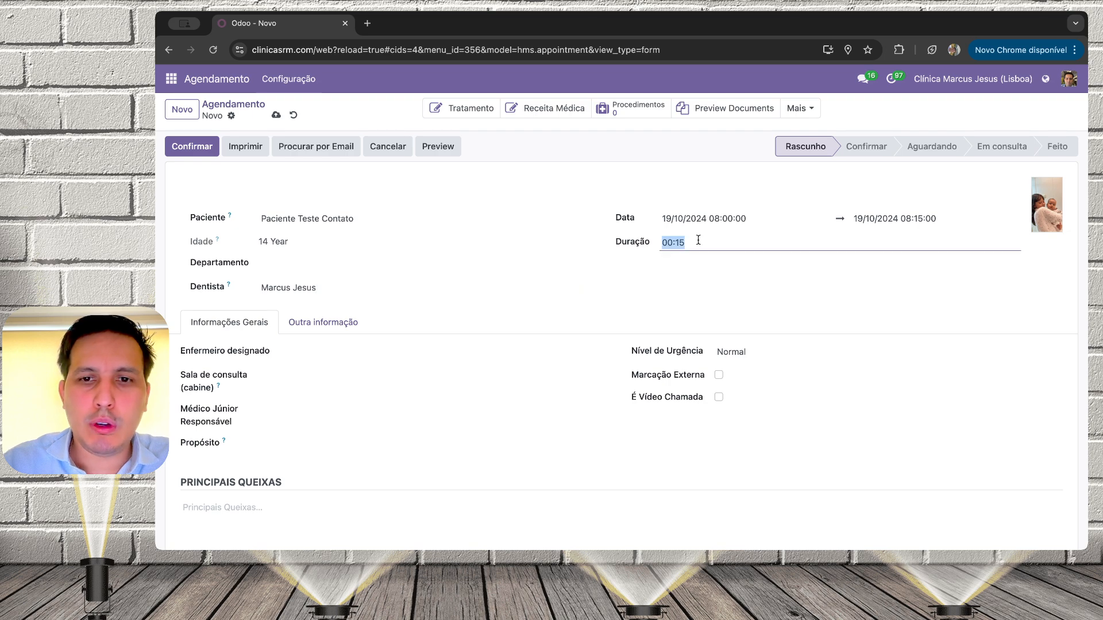
click(692, 240)
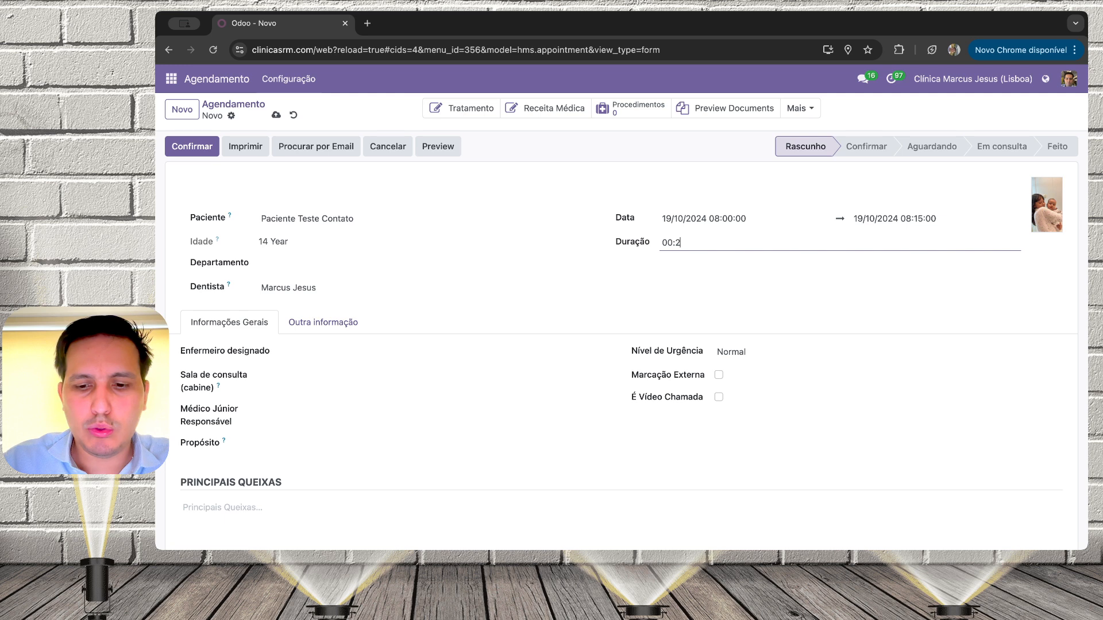
click(581, 307)
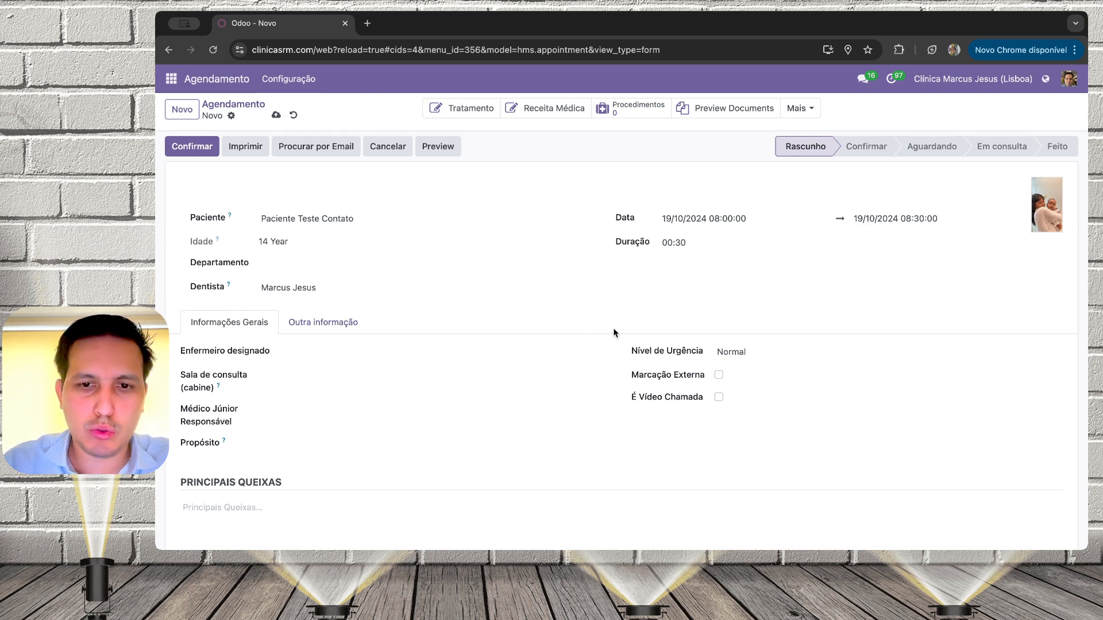
click(771, 355)
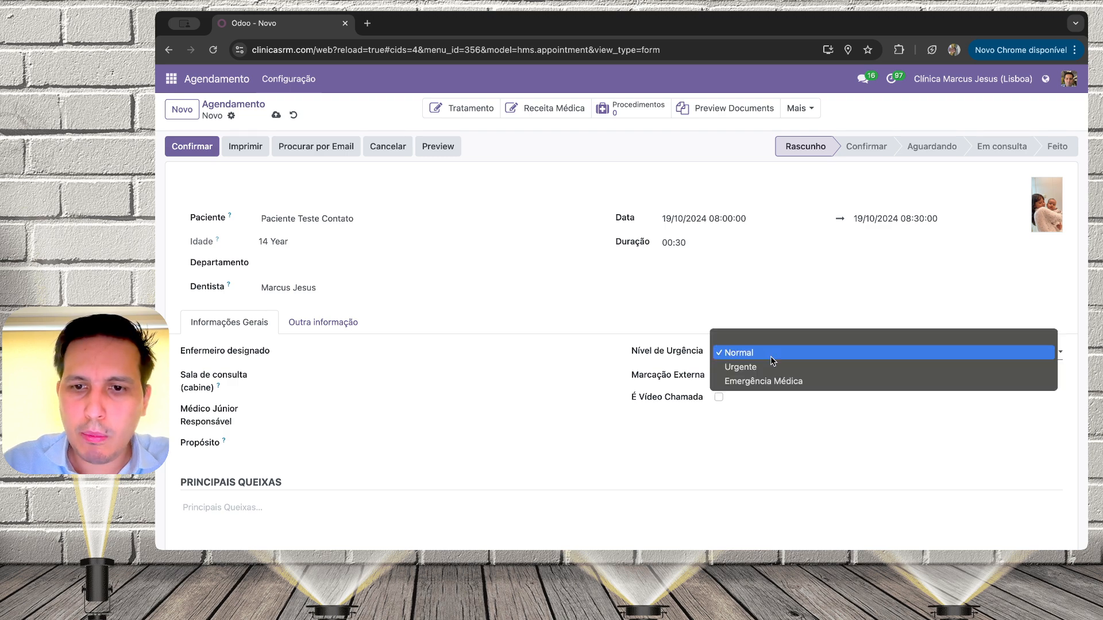
click(542, 355)
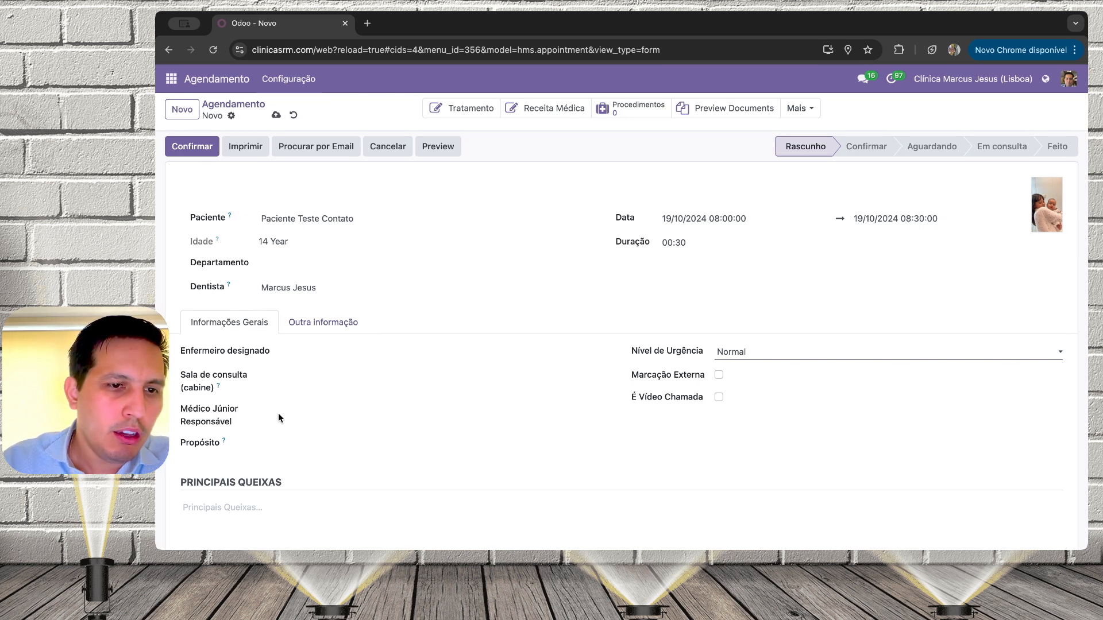
Review the appointment's other information and try to save it with the consultation service left empty
click(331, 333)
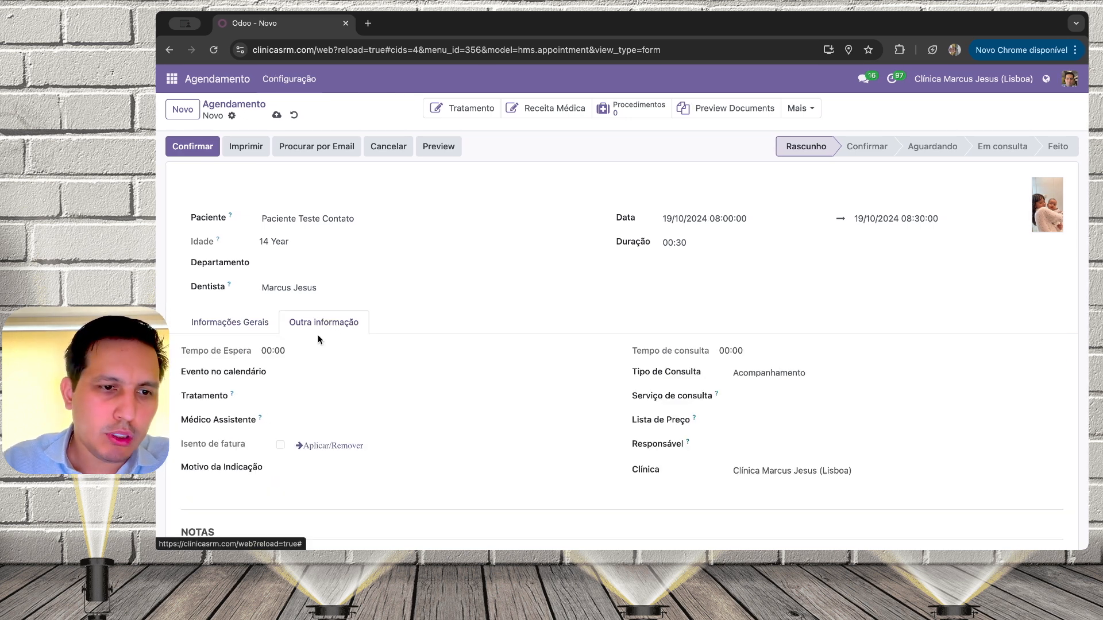
click(808, 396)
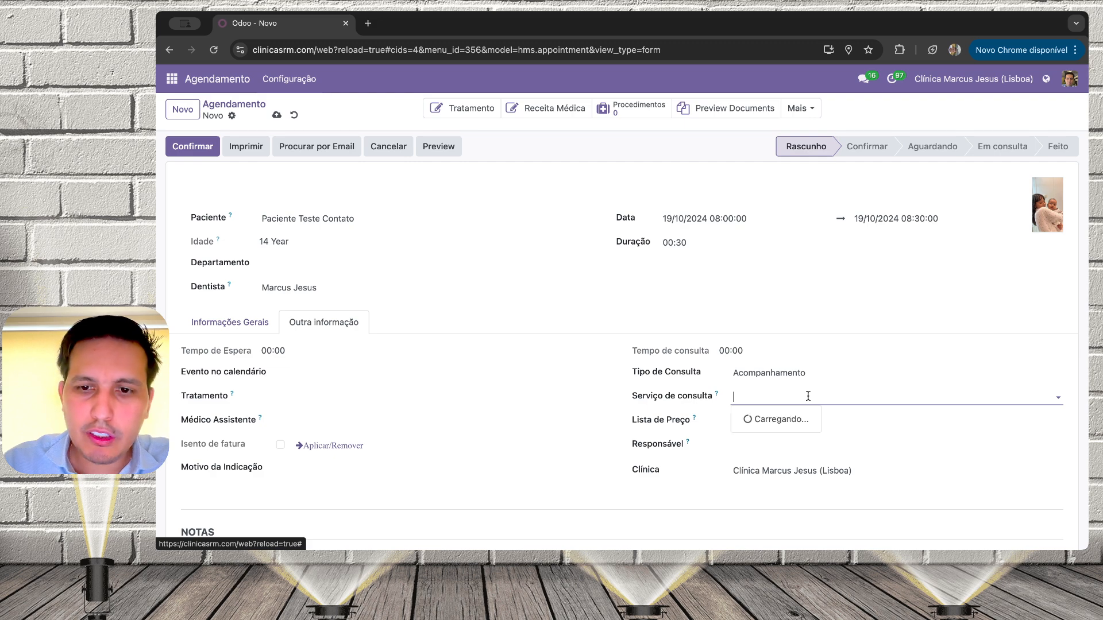
click(611, 406)
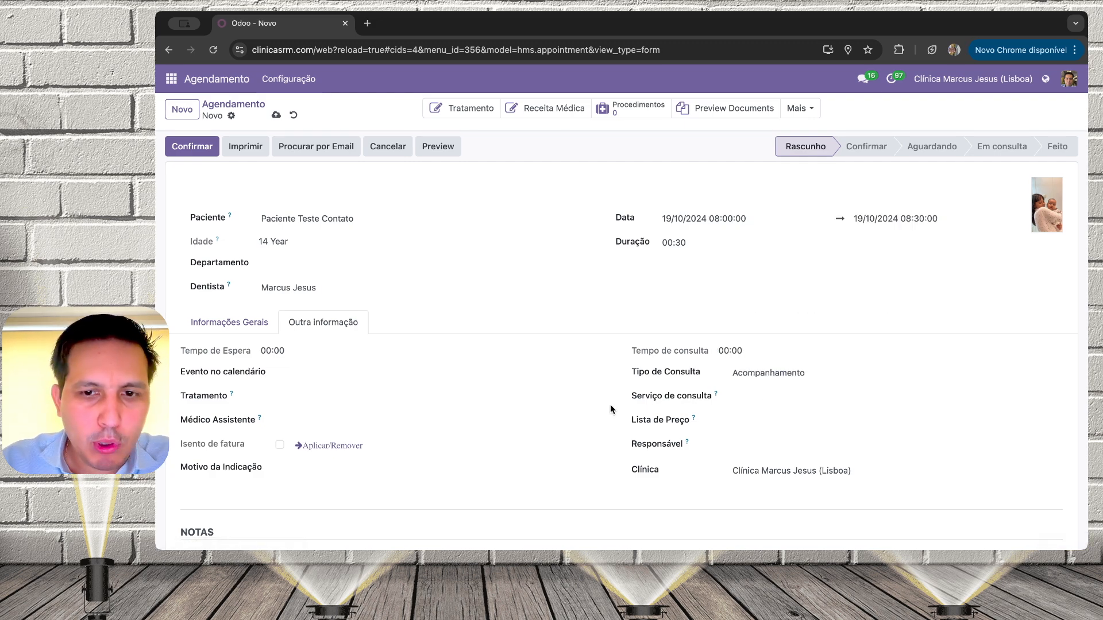
click(277, 116)
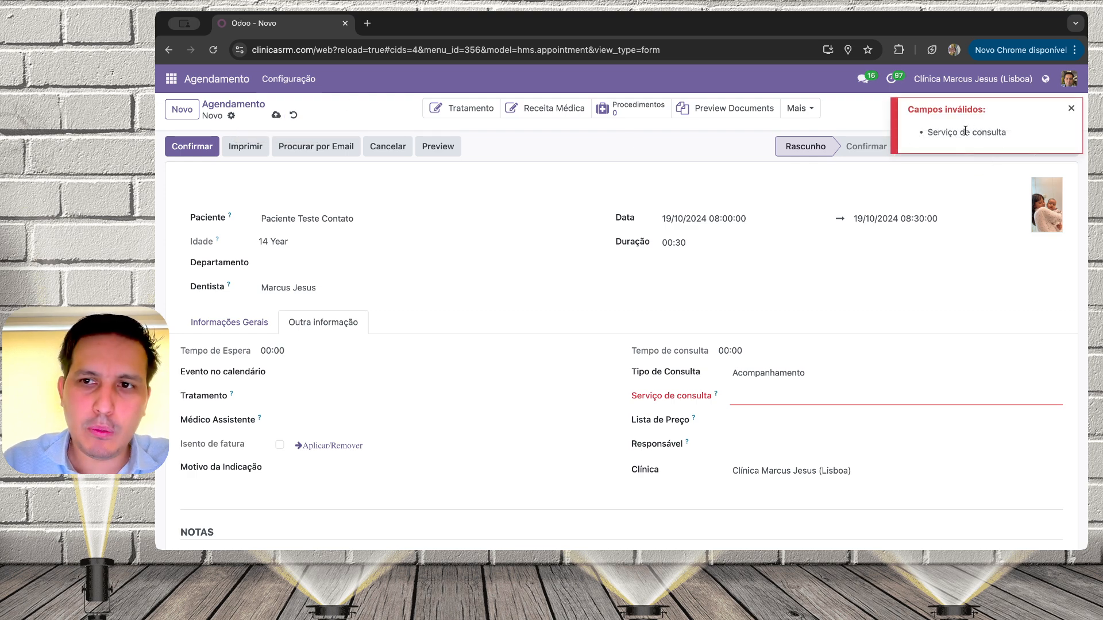
Try Branqueamento em Clinica and Cirúrgia Implantes as the appointment's consultation service
click(743, 399)
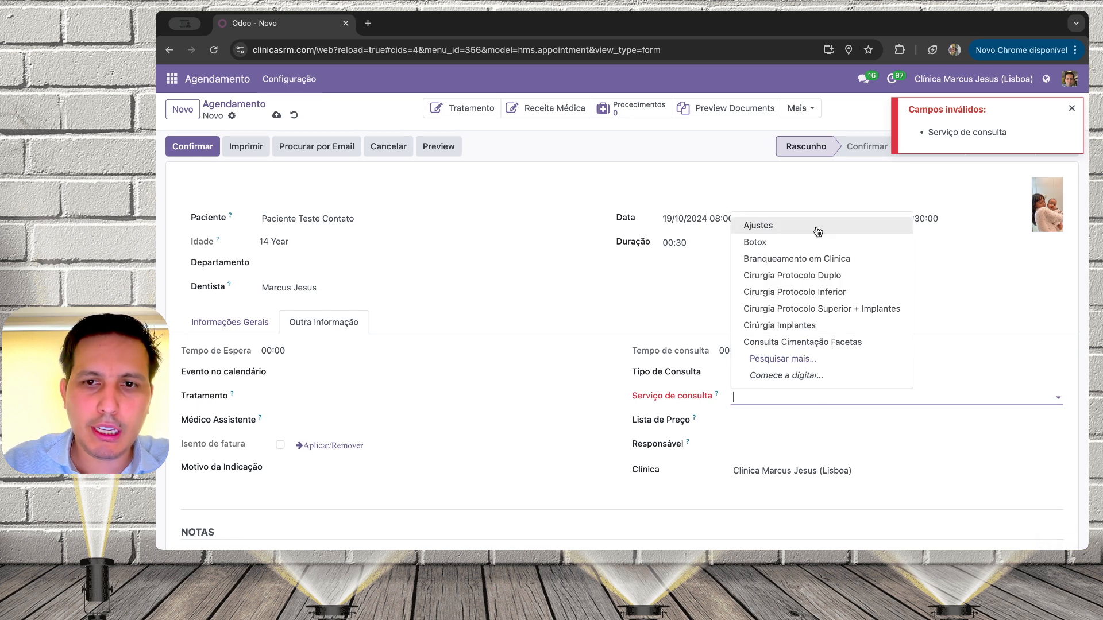
click(827, 259)
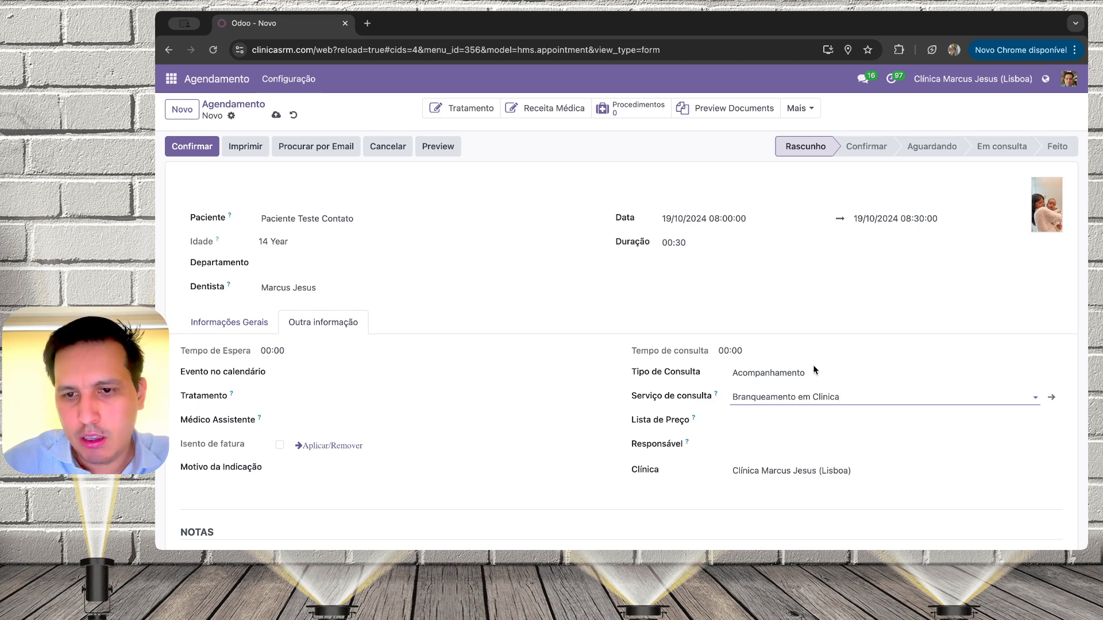
drag(733, 397, 782, 396)
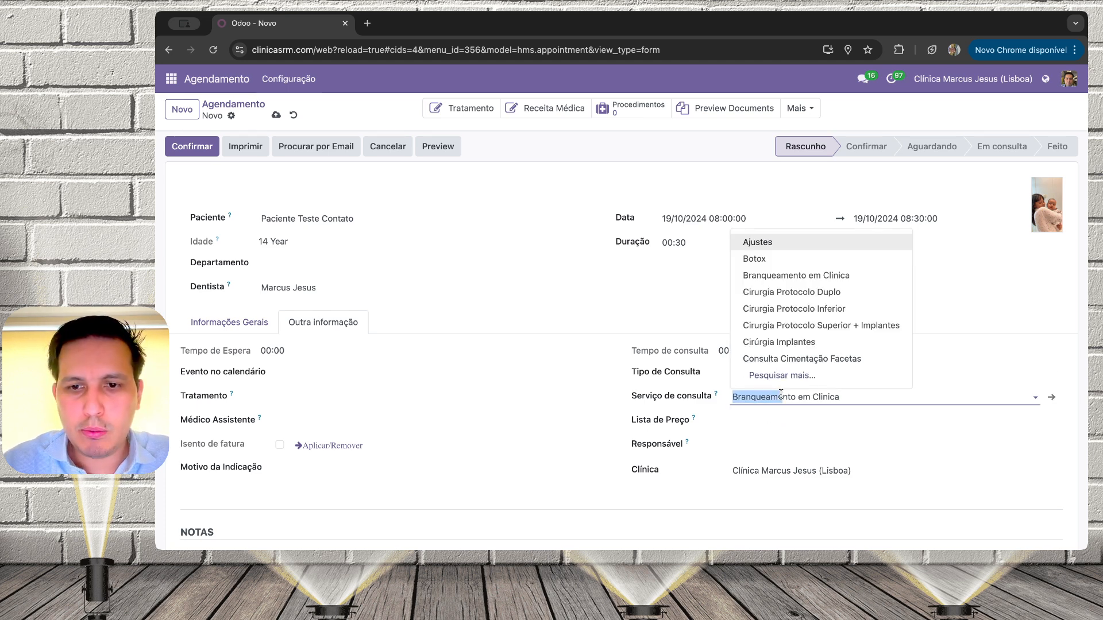
click(781, 344)
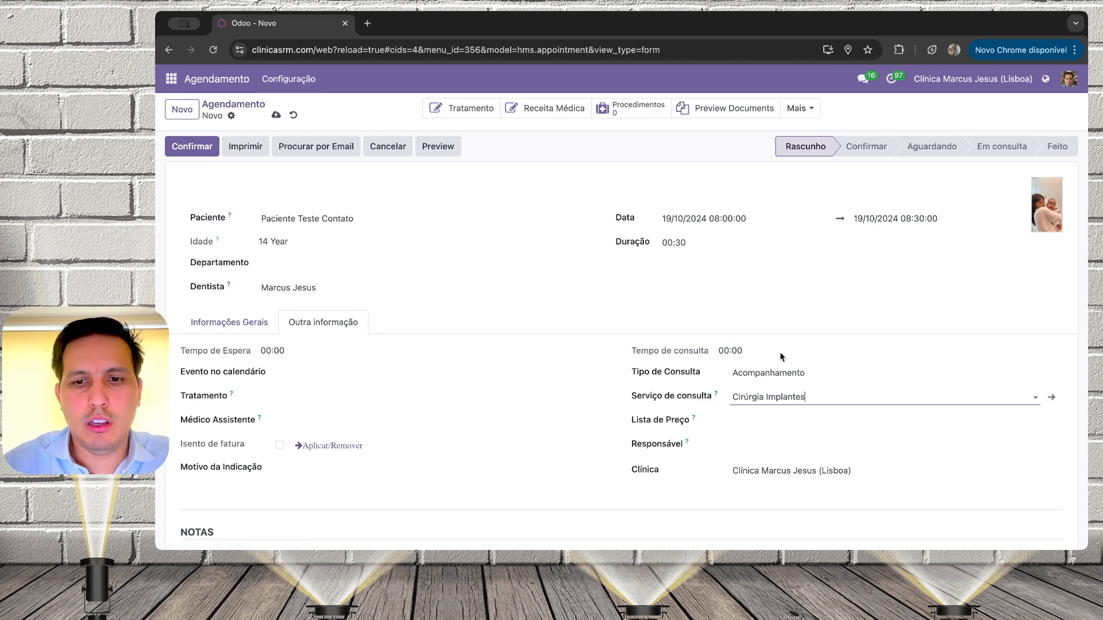
Set the consultation service to Consulta Cimentação Facetas and save the appointment
click(766, 400)
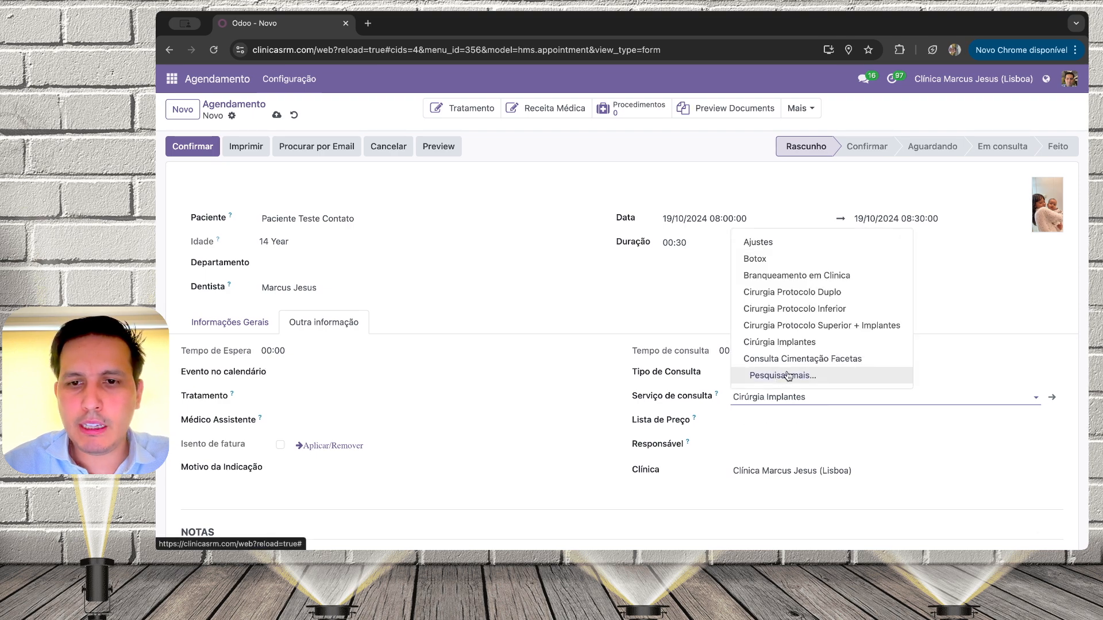
click(781, 359)
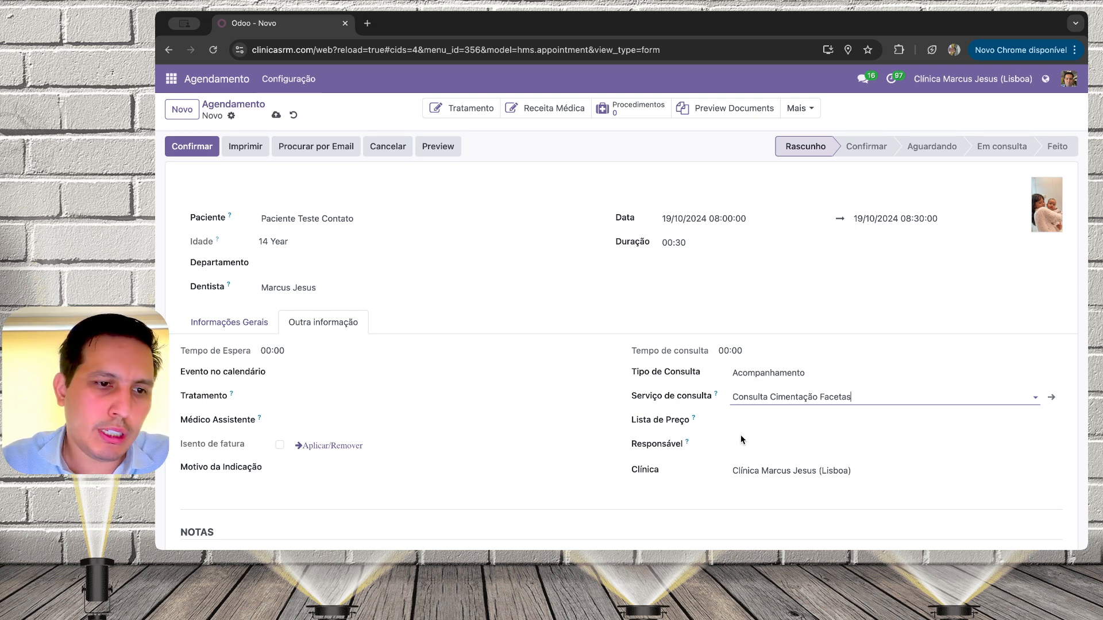
scroll(403, 474, down, 1)
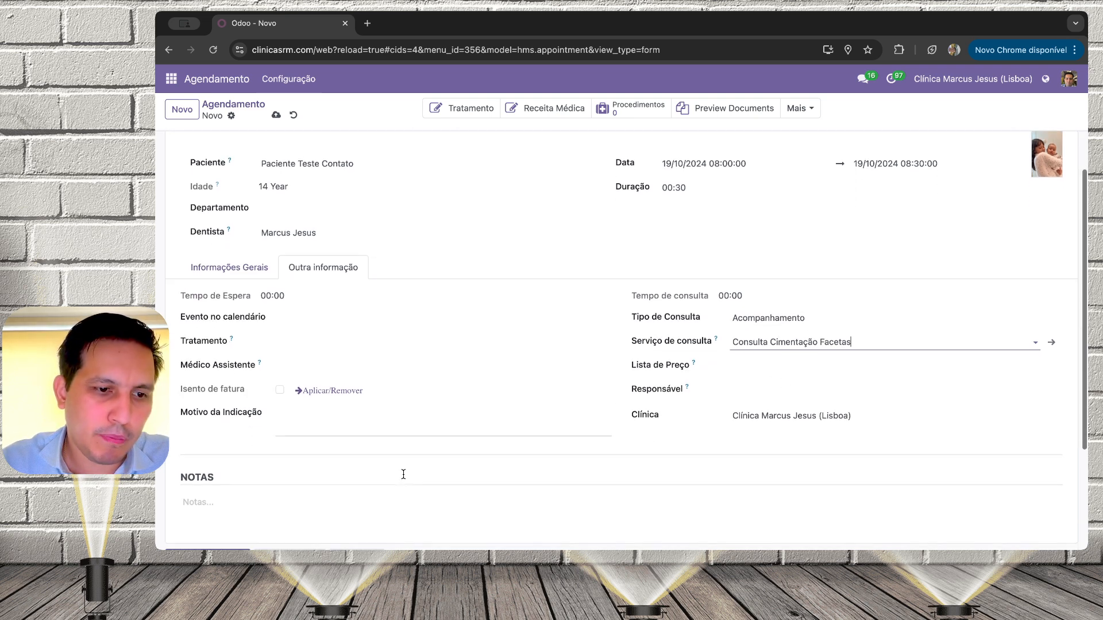
scroll(403, 474, up, 1)
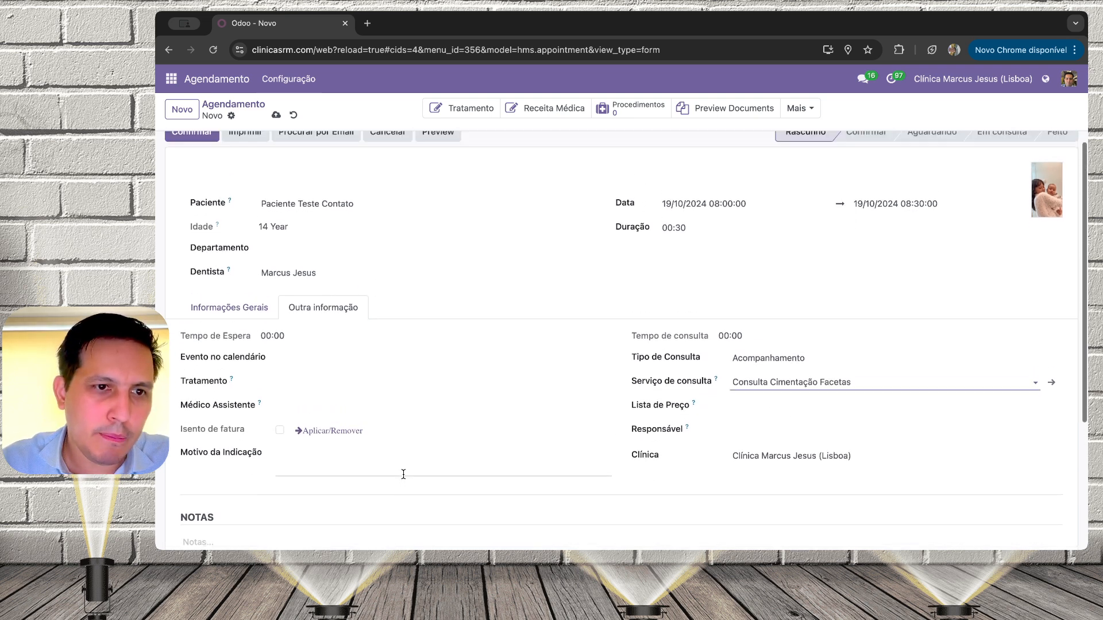
click(276, 116)
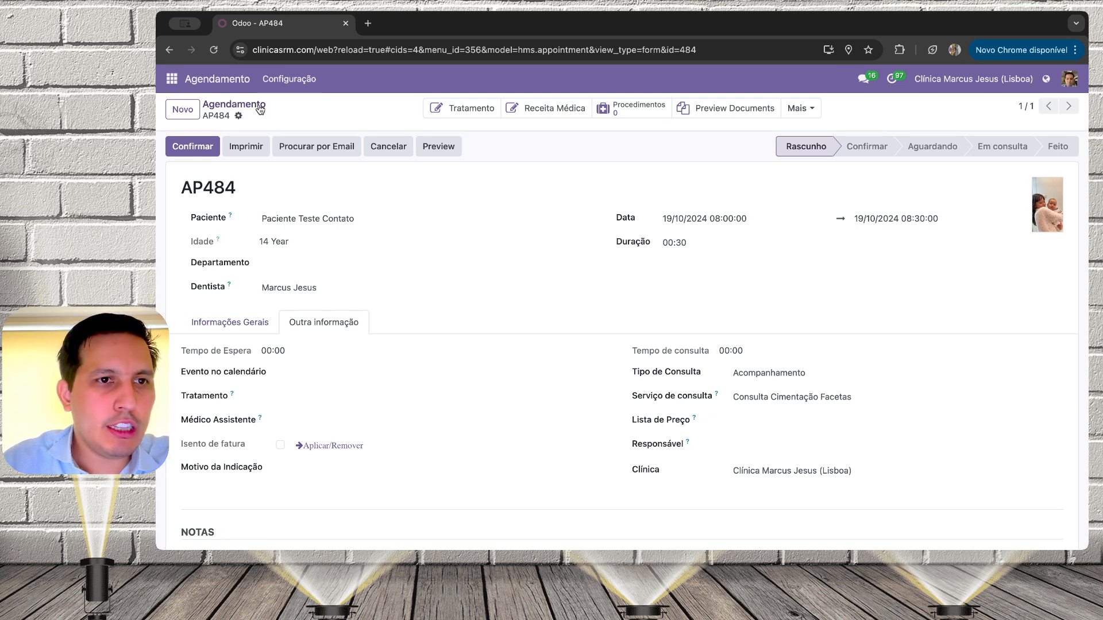
Reopen the 19 October 08:00 appointment from the calendar, review its general and other information, and confirm it
click(259, 109)
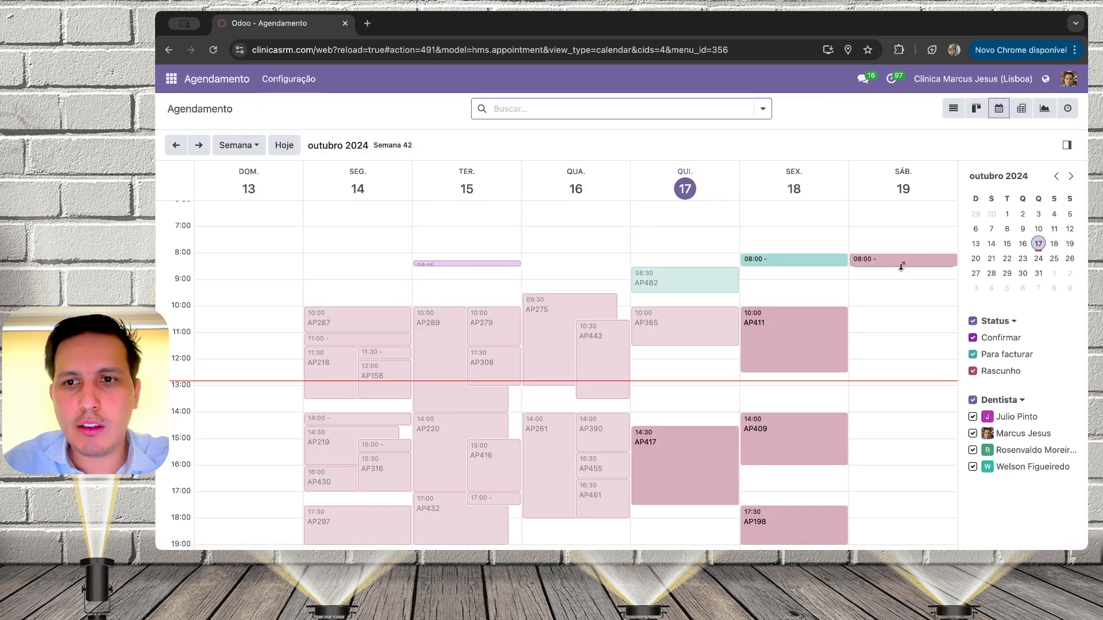
click(871, 261)
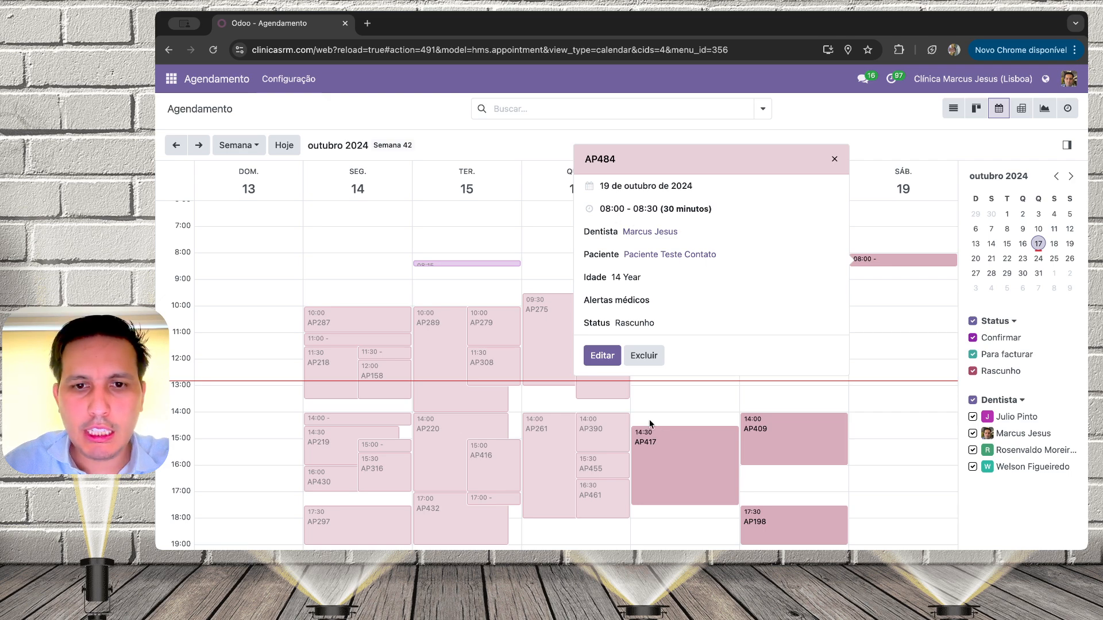
click(603, 361)
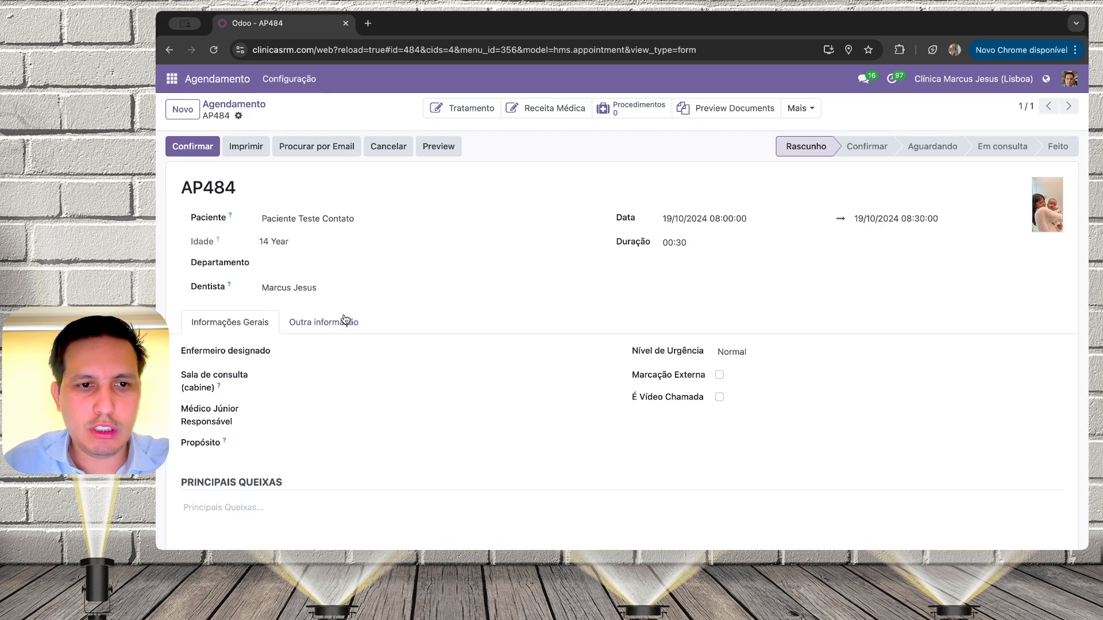
click(346, 320)
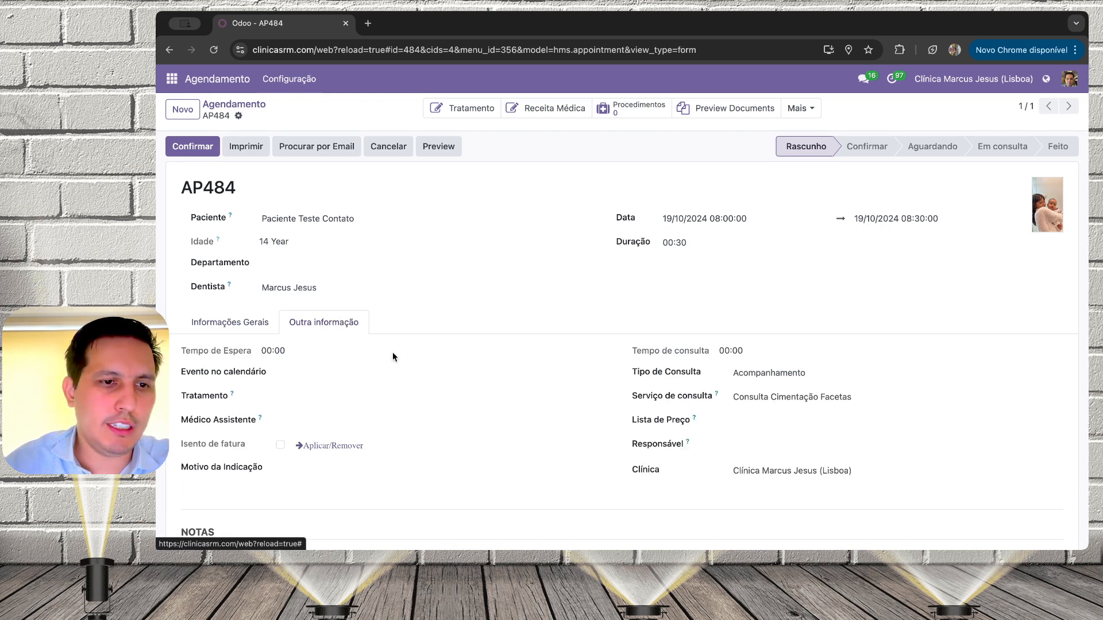
click(259, 322)
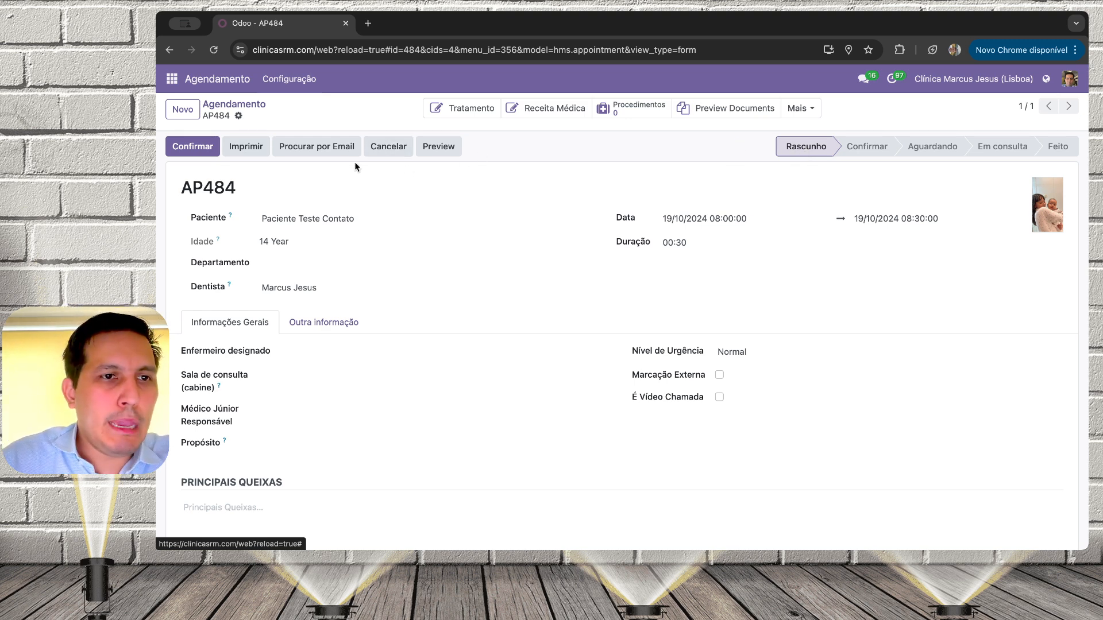
click(210, 150)
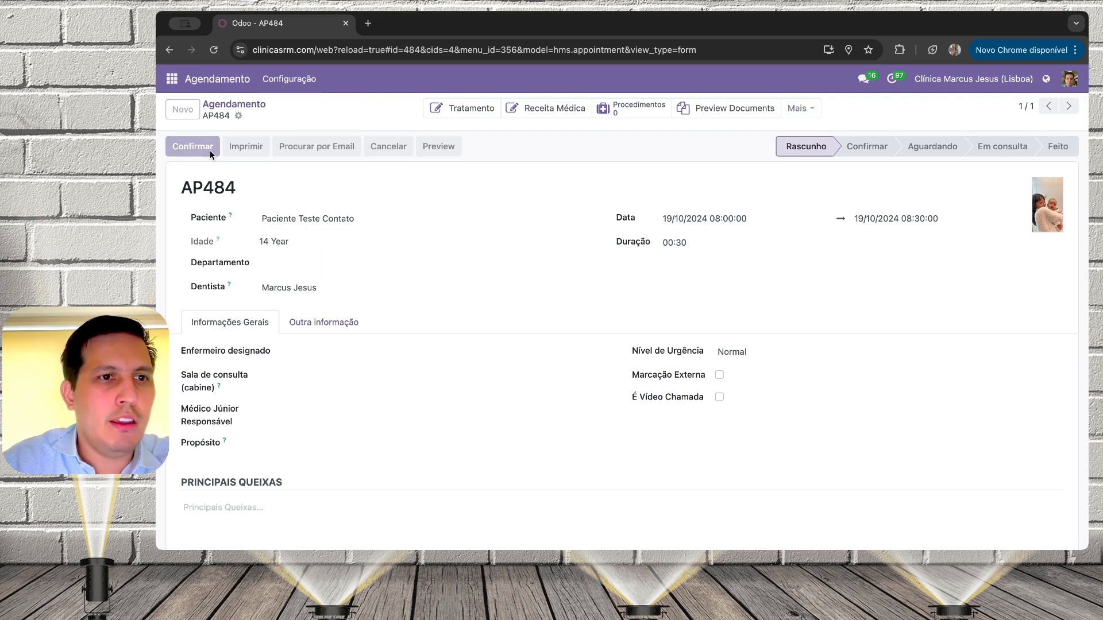
Return to the calendar, check the status of the 19 October 08:00 appointment and open its full form
click(230, 104)
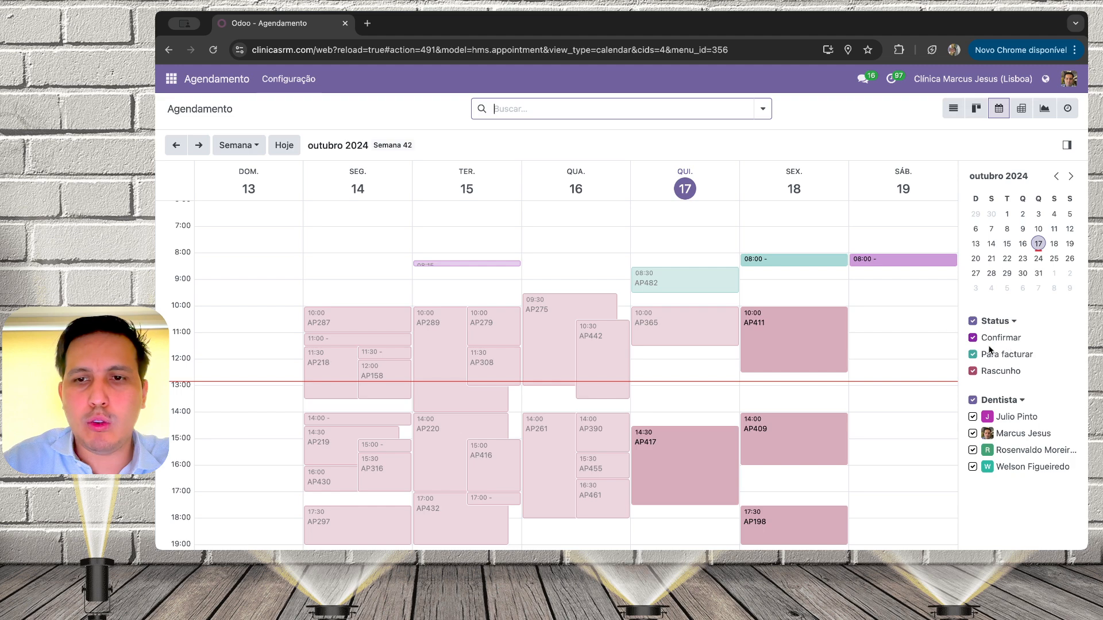
click(878, 259)
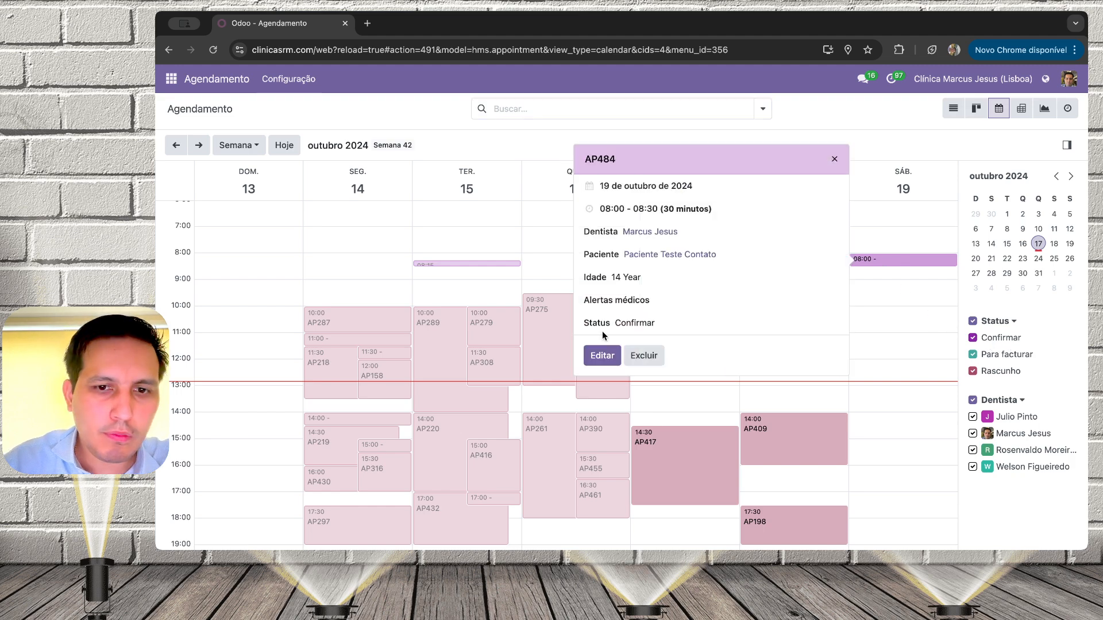
click(600, 351)
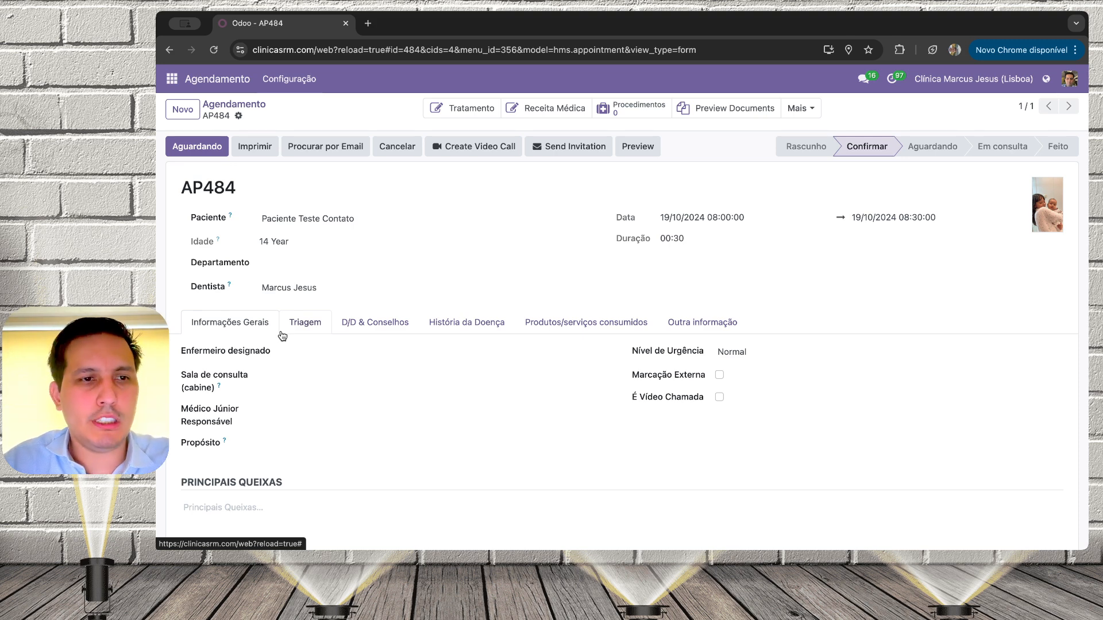
Examine the appointment form's complaint, illness history and notes sections and its activity log
scroll(305, 380, down, 1)
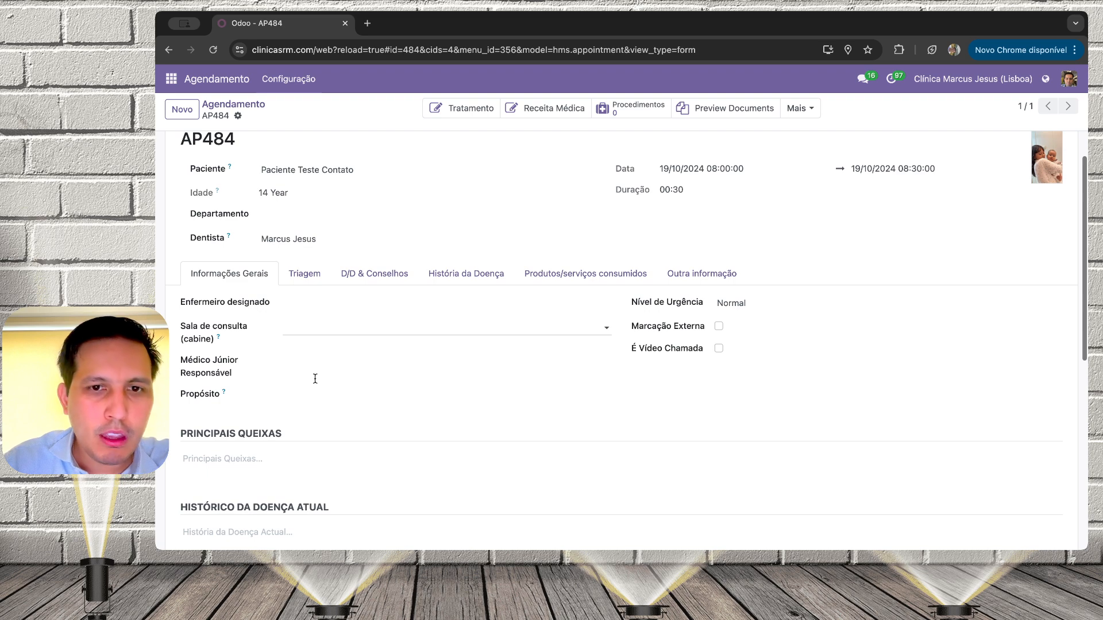
scroll(314, 379, down, 10)
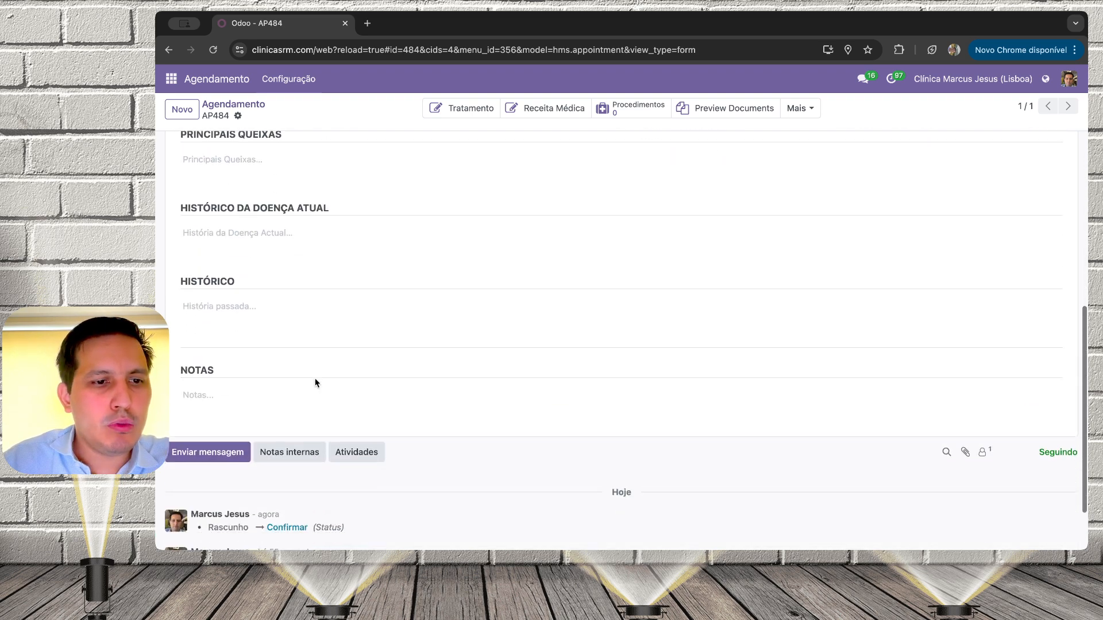
scroll(314, 378, down, 3)
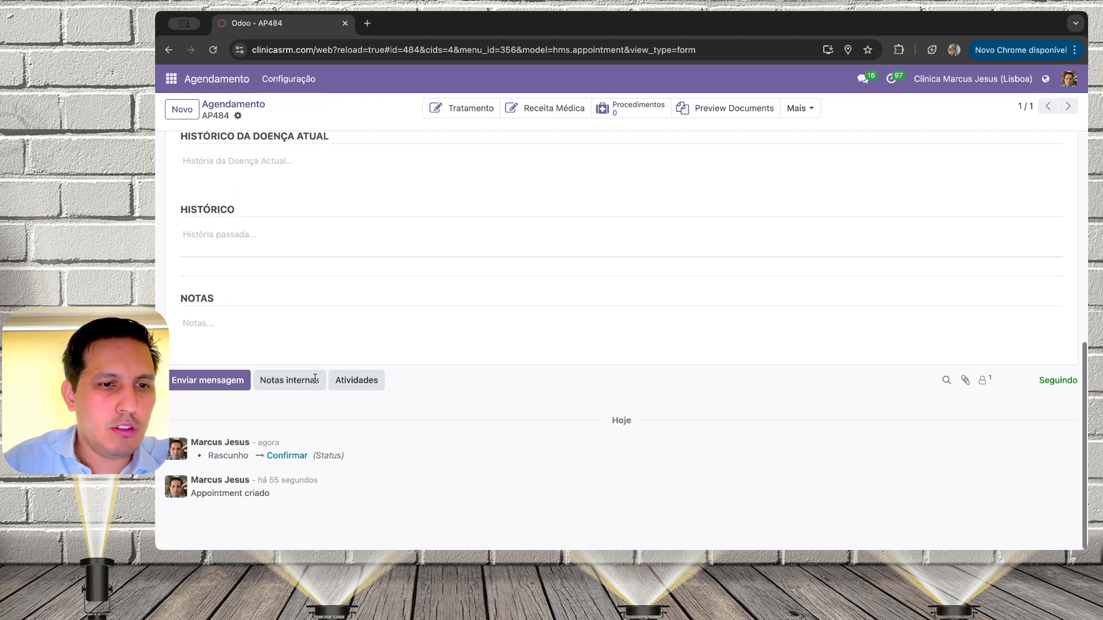
scroll(314, 378, up, 15)
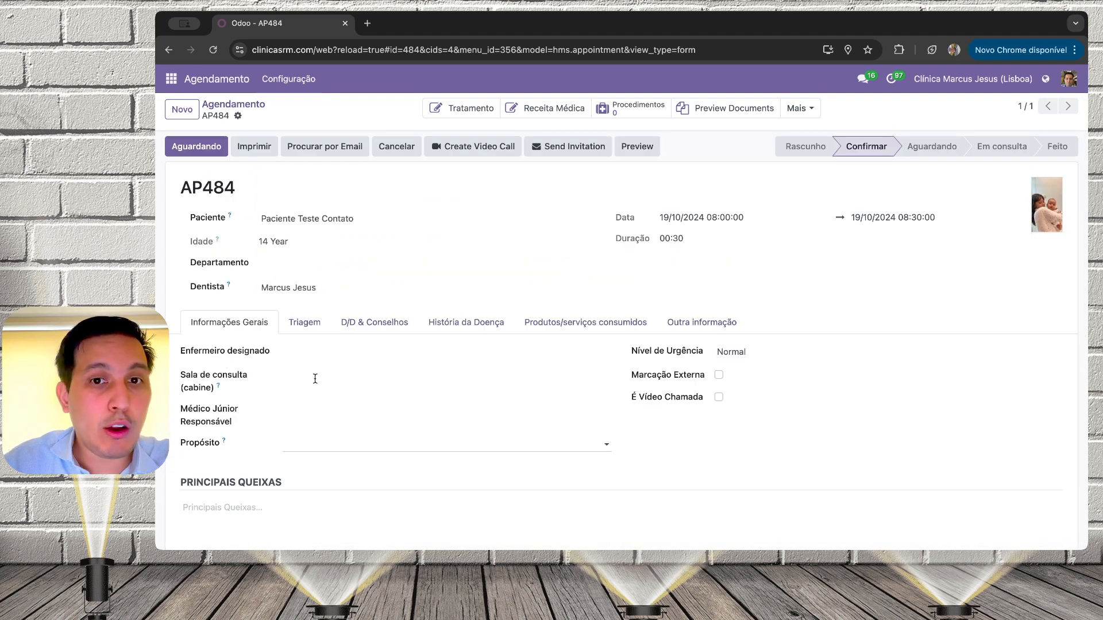
scroll(313, 378, down, 9)
scroll(220, 470, down, 3)
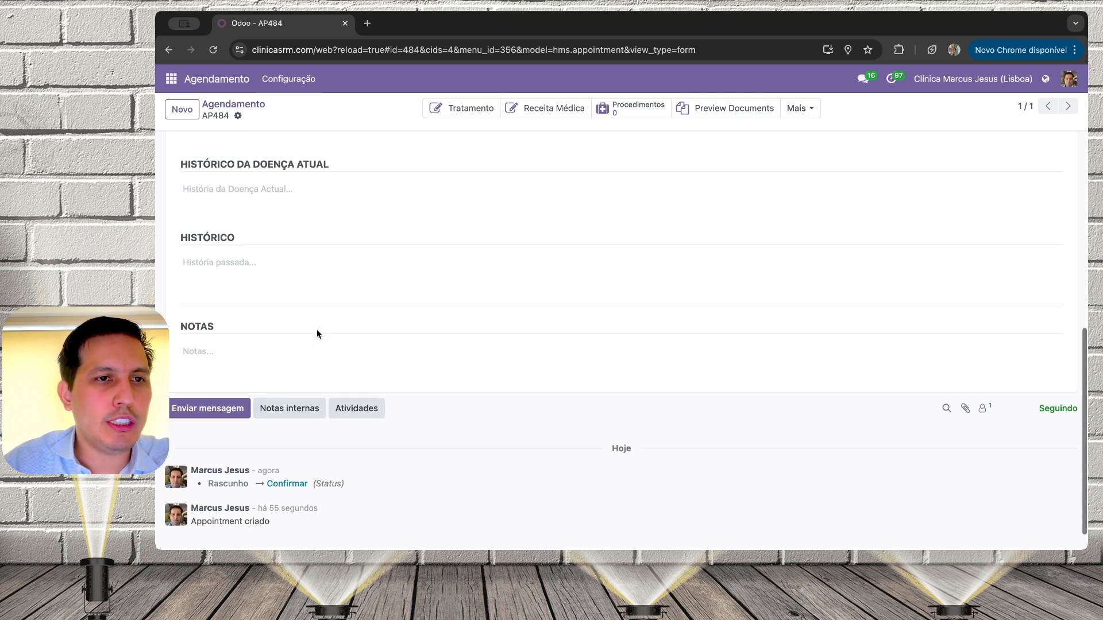
Log the internal note "Agendamento remarcado no dia 10/10/2024" on the appointment
scroll(315, 334, down, 1)
click(304, 378)
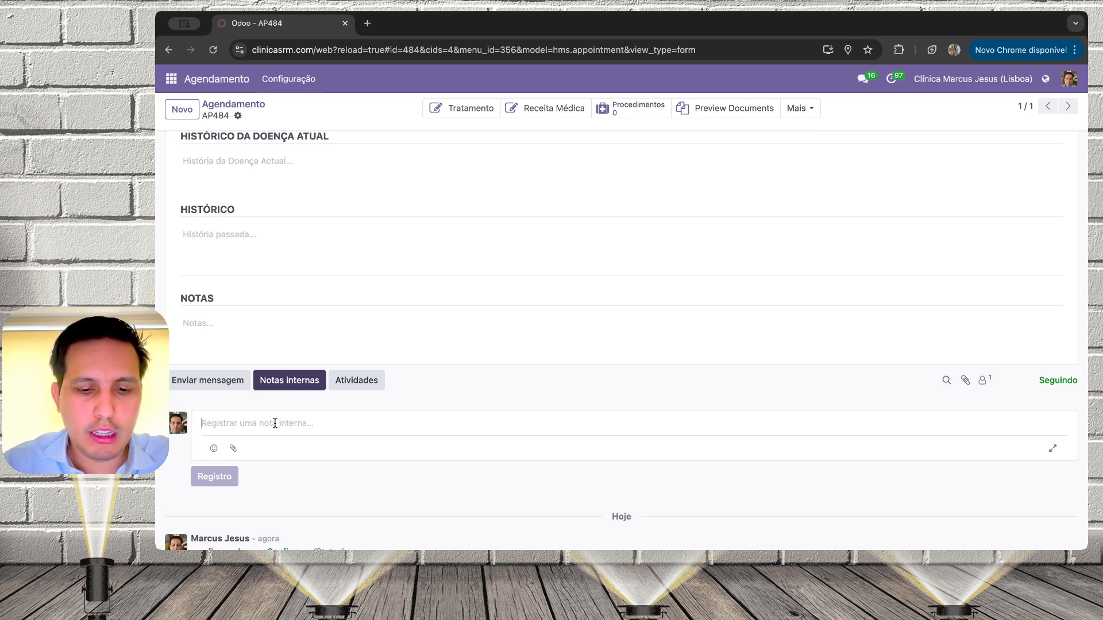
text(Agendamento r)
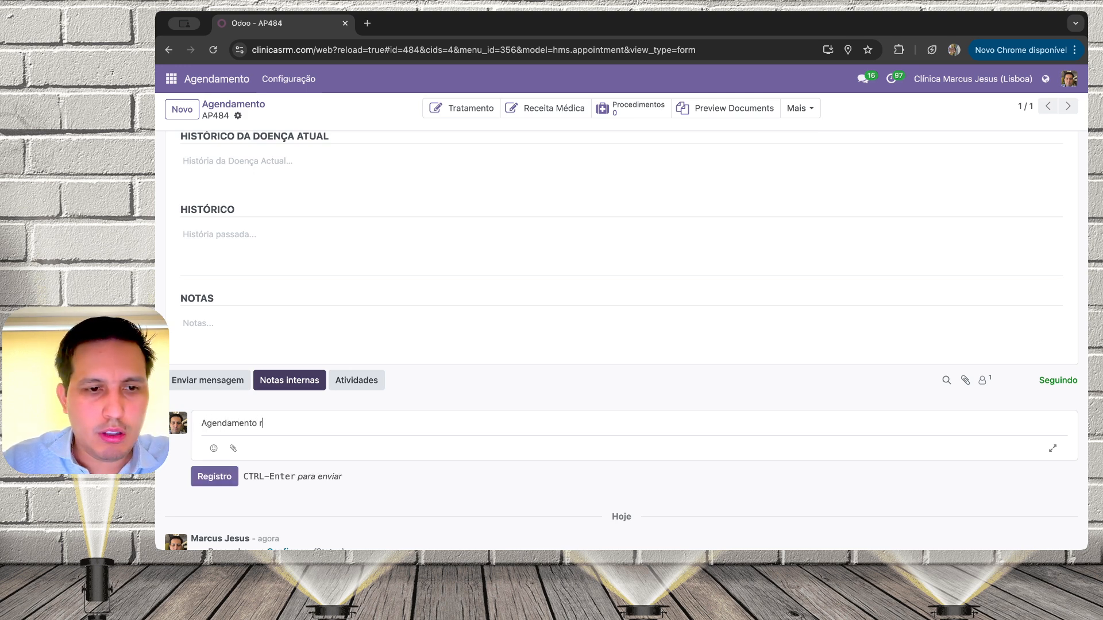
text(emarcado no )
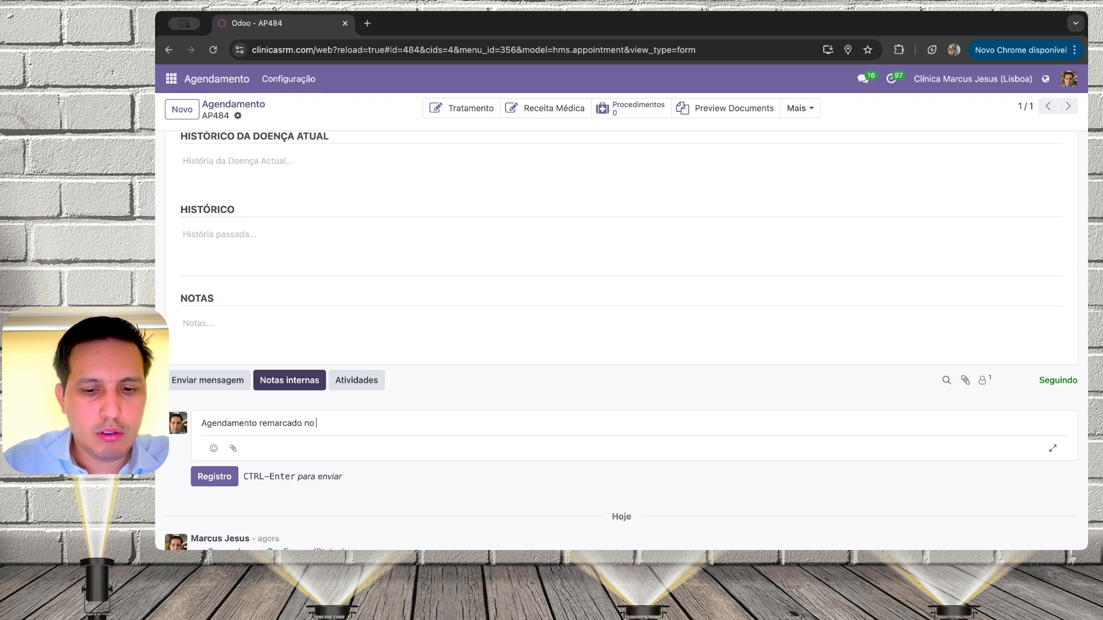
text(dia 10)
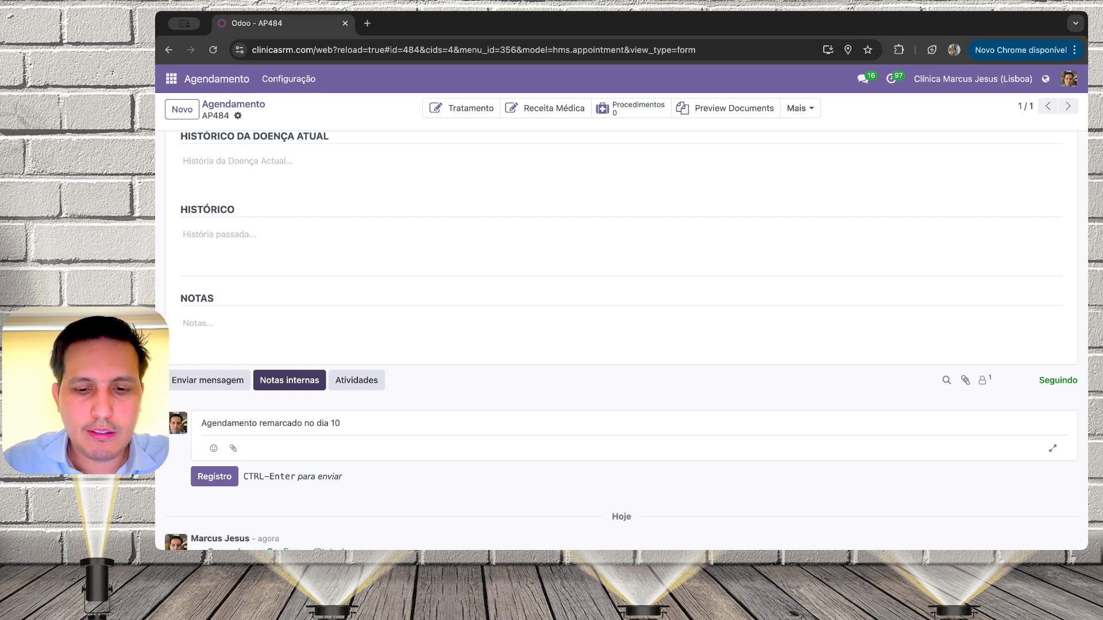
text(/10)
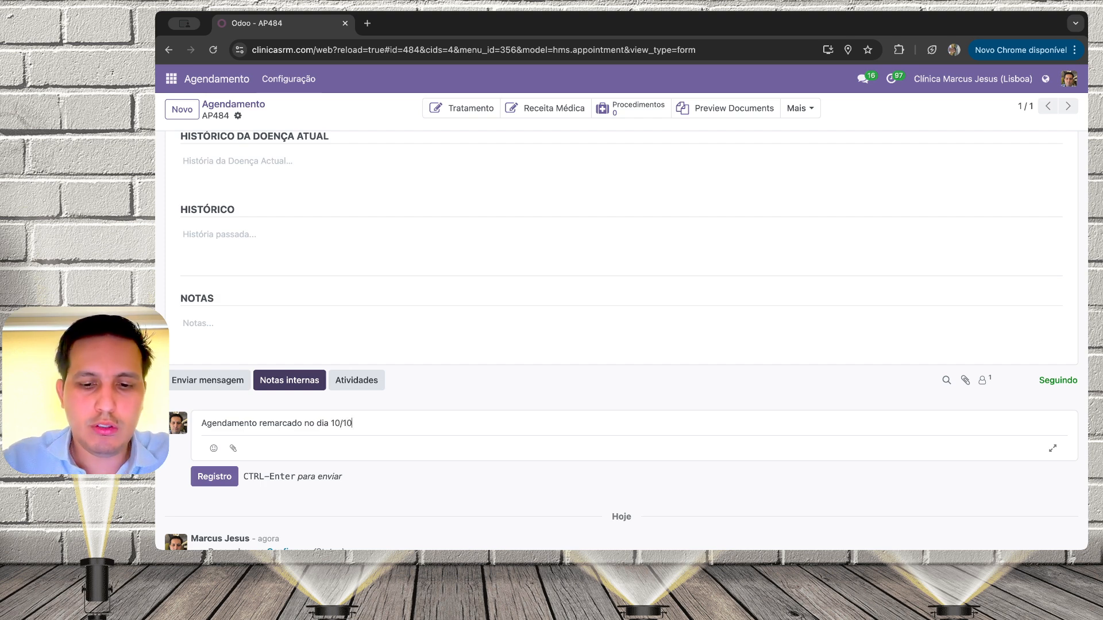
text(/2024)
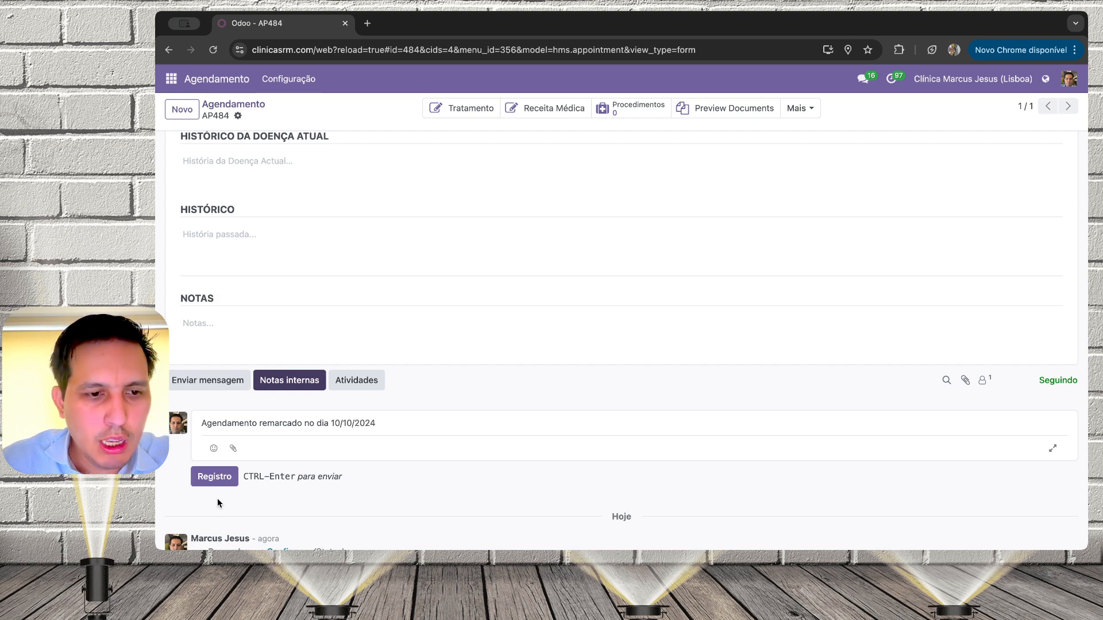
click(216, 476)
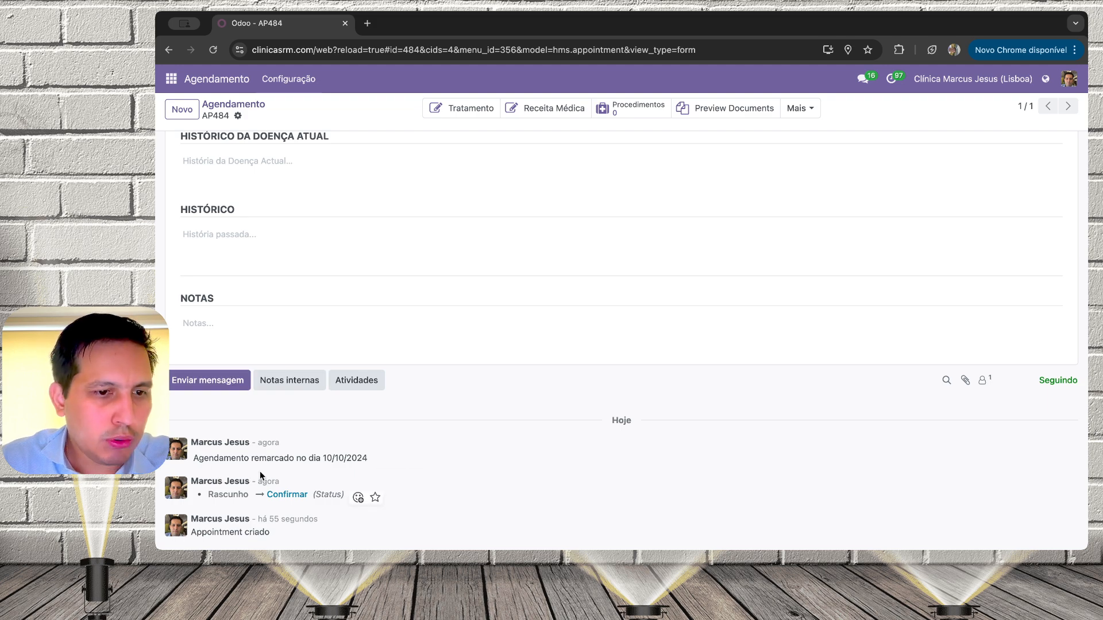
Cancel the appointment with "paciente desmarcou" as the cancellation reason
scroll(283, 259, up, 10)
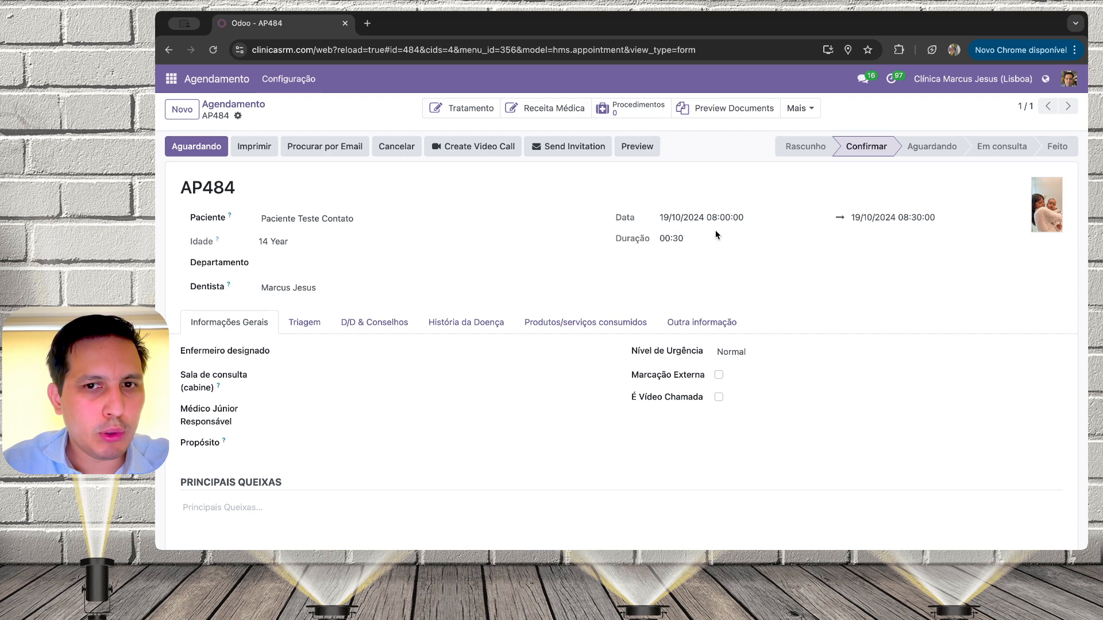
click(398, 147)
click(440, 279)
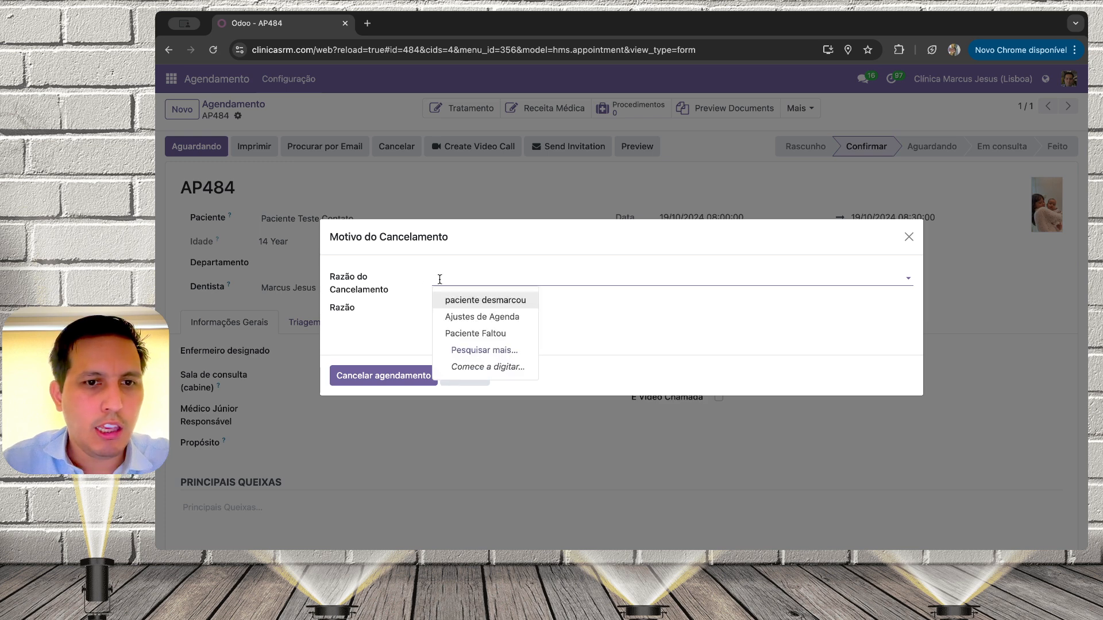
click(472, 300)
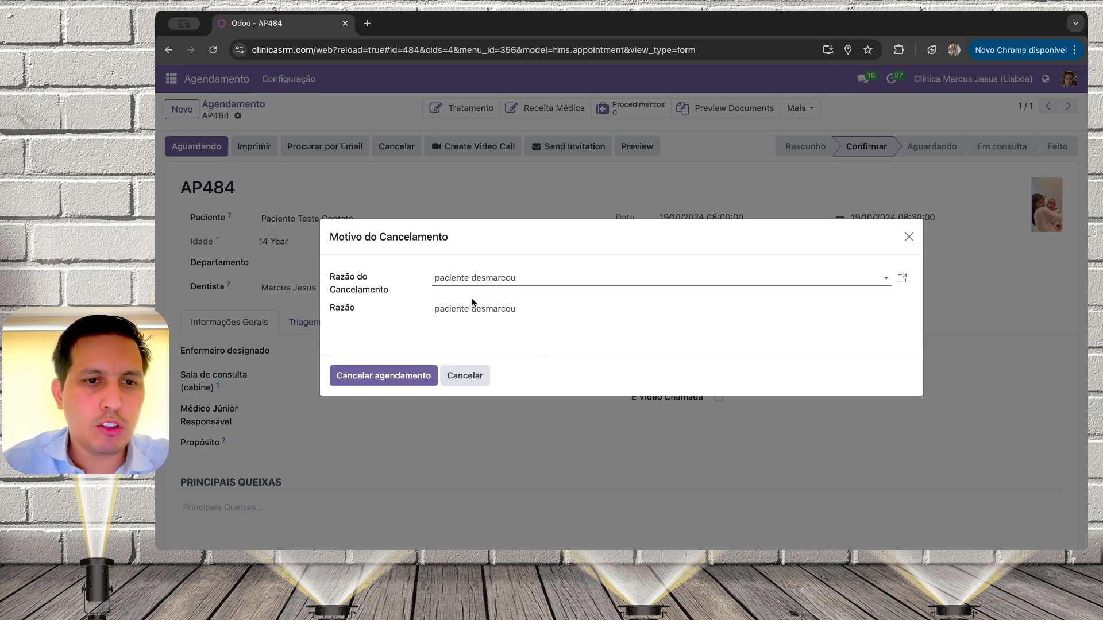
click(416, 378)
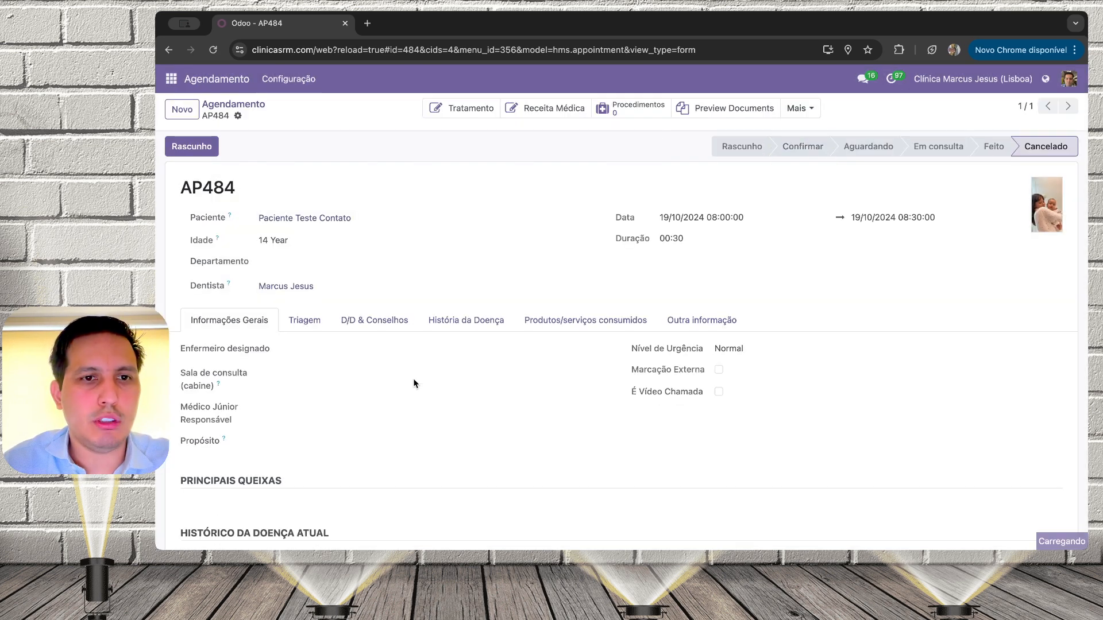
Return the cancelled appointment to draft and set its start date to 26/10/2024 at 08:00
click(207, 152)
click(698, 224)
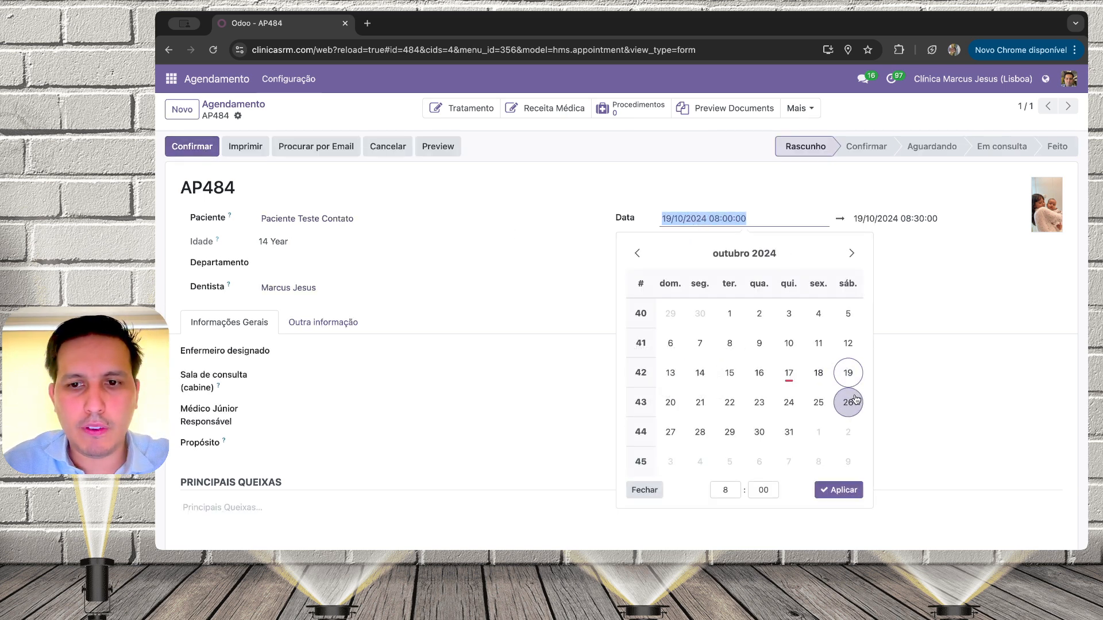
click(856, 399)
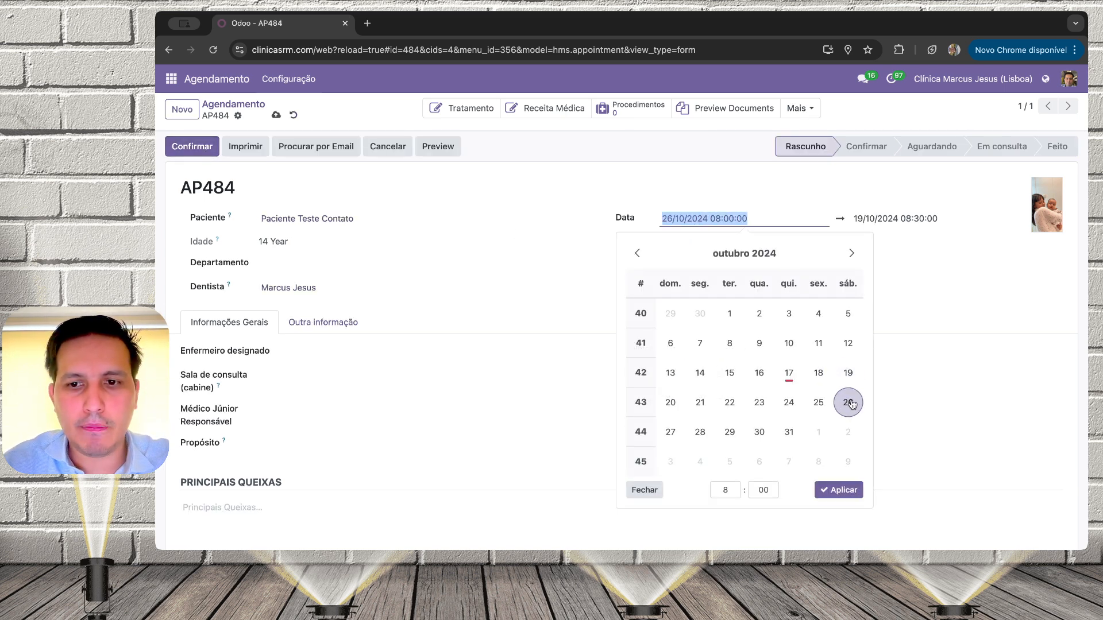
click(843, 490)
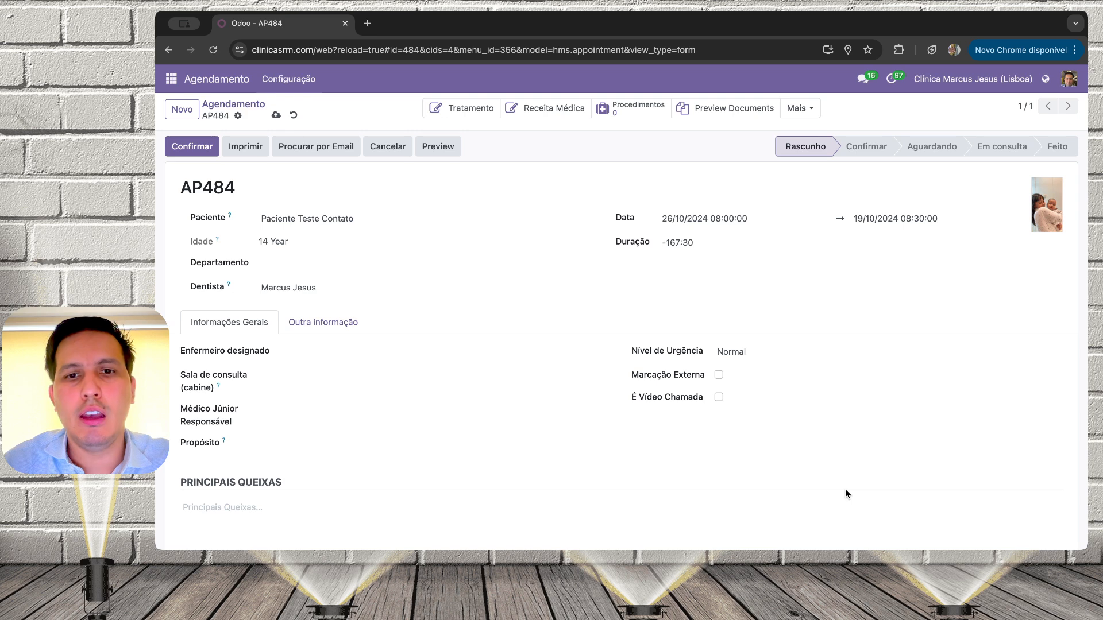
Set the appointment's duration to 0:30
click(676, 246)
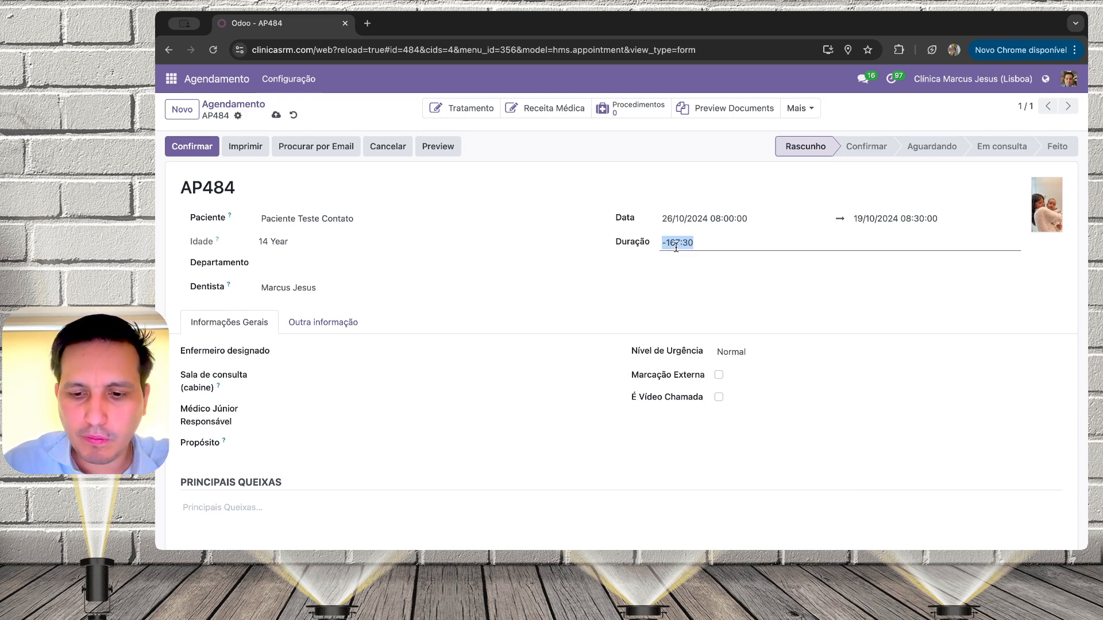
text(=:)
key(BackSpace)
key(BackSpace)
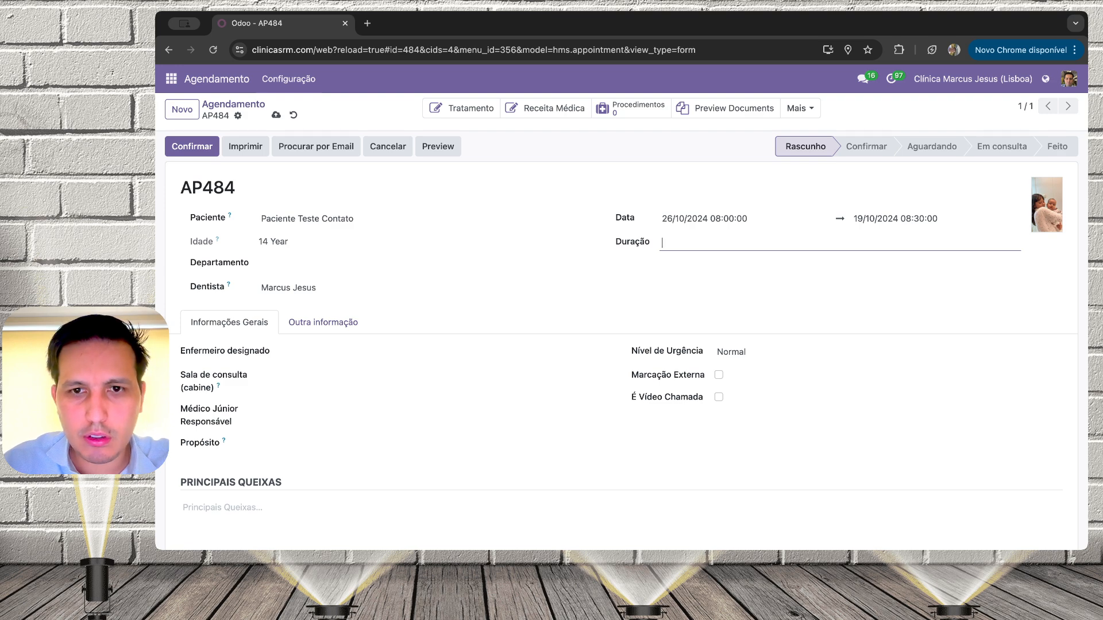
text(0:30)
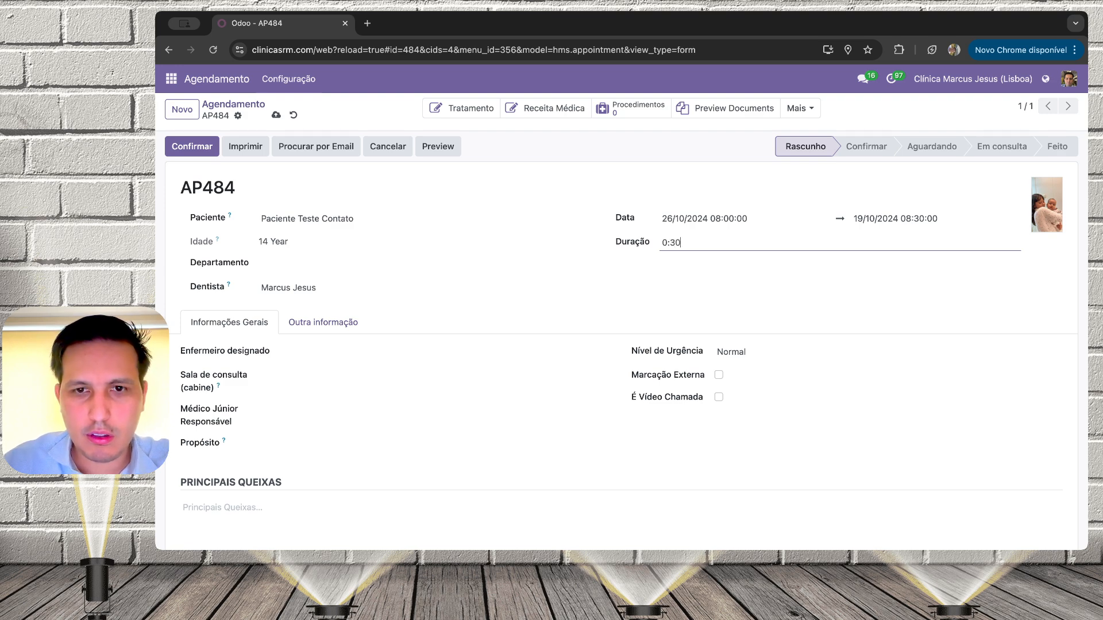
click(674, 270)
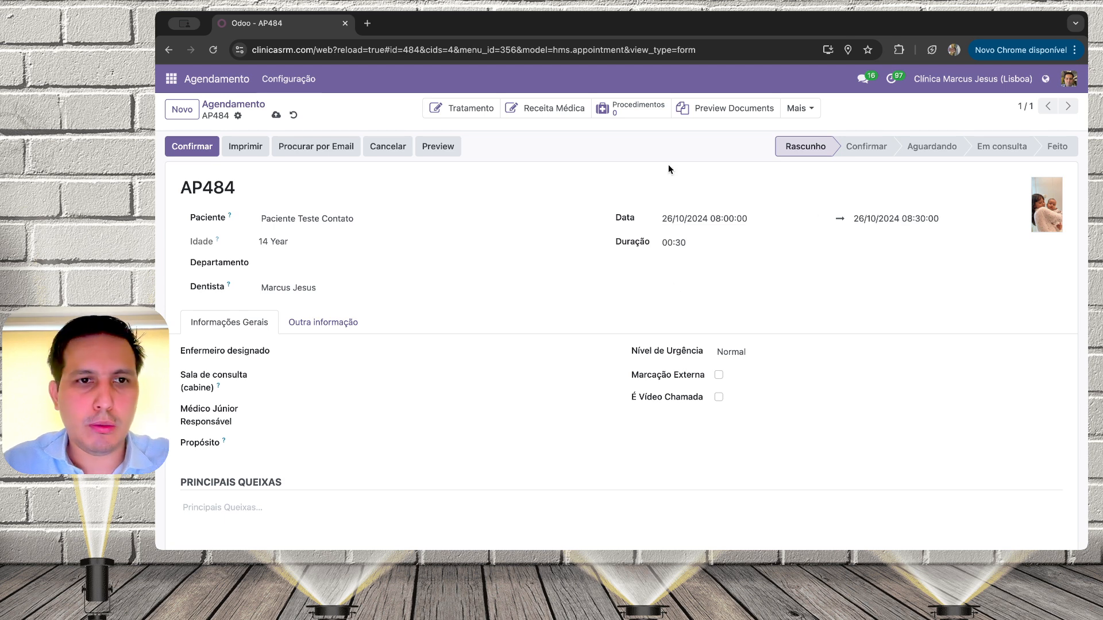
Save the rescheduled appointment and check the date and status changes in its activity log
click(277, 115)
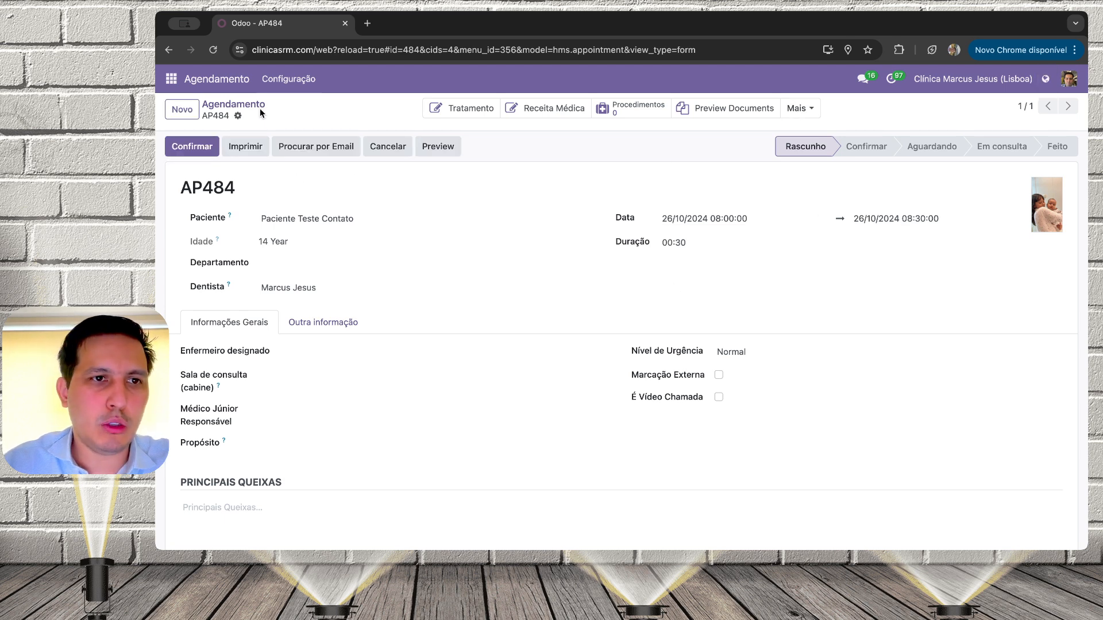
scroll(343, 334, down, 5)
scroll(343, 333, down, 4)
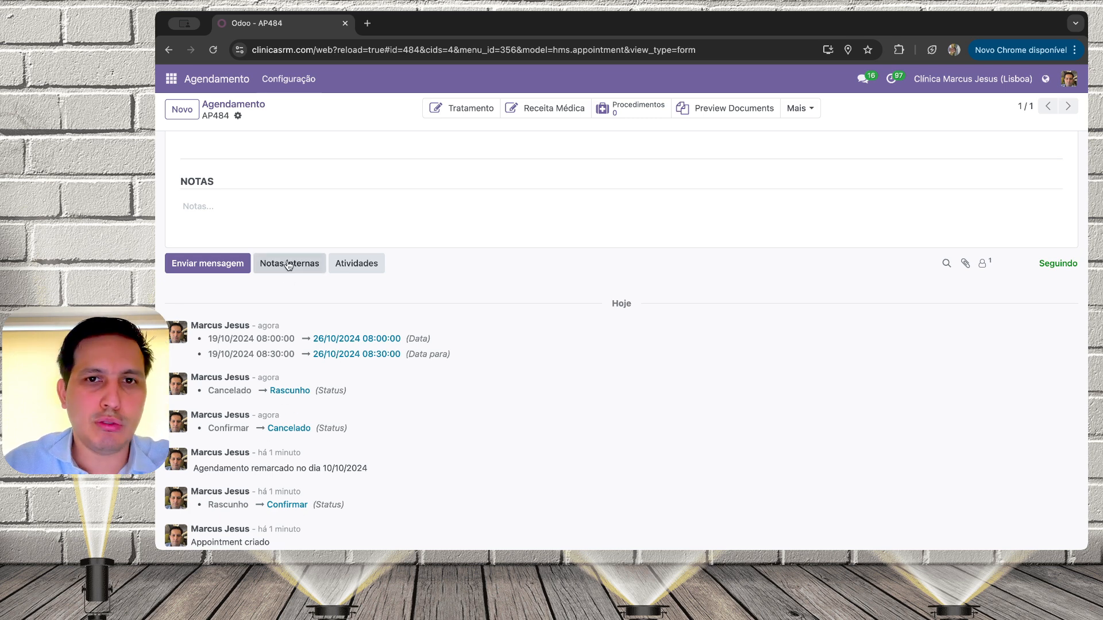
scroll(370, 238, up, 5)
scroll(370, 241, up, 5)
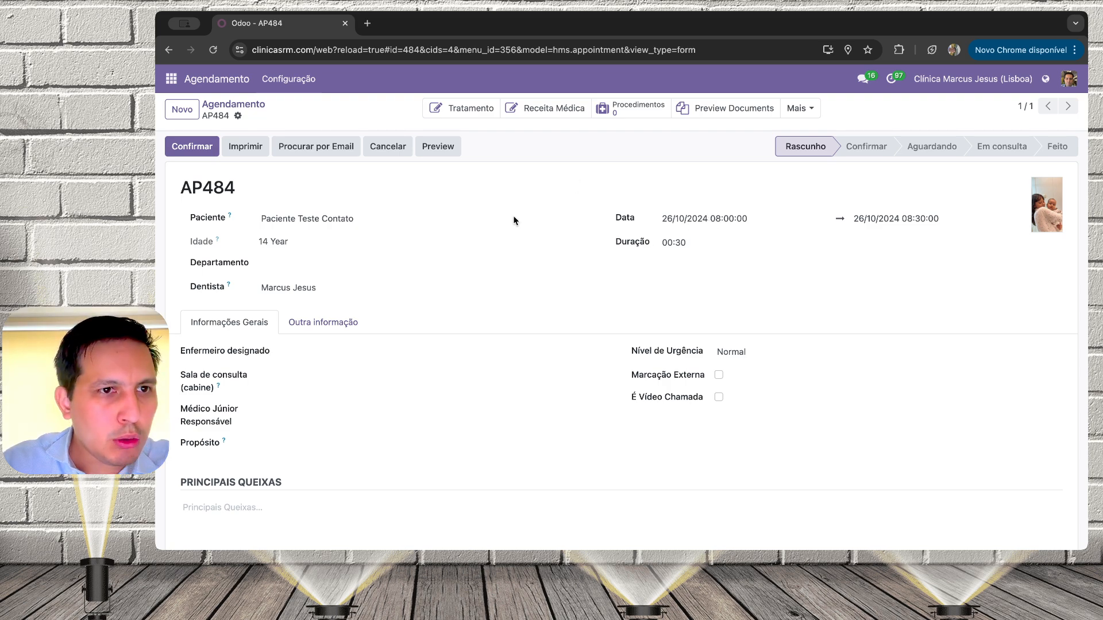
Move the appointment's start date to 27/10/2024 at 08:00 and set its duration to 0:30
click(705, 217)
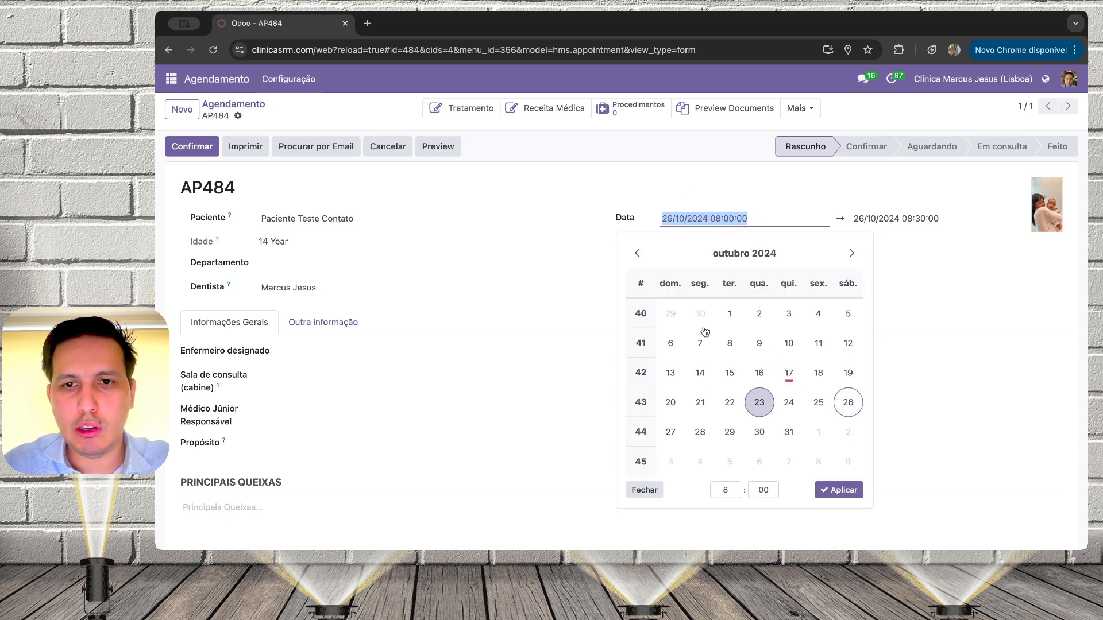
click(670, 431)
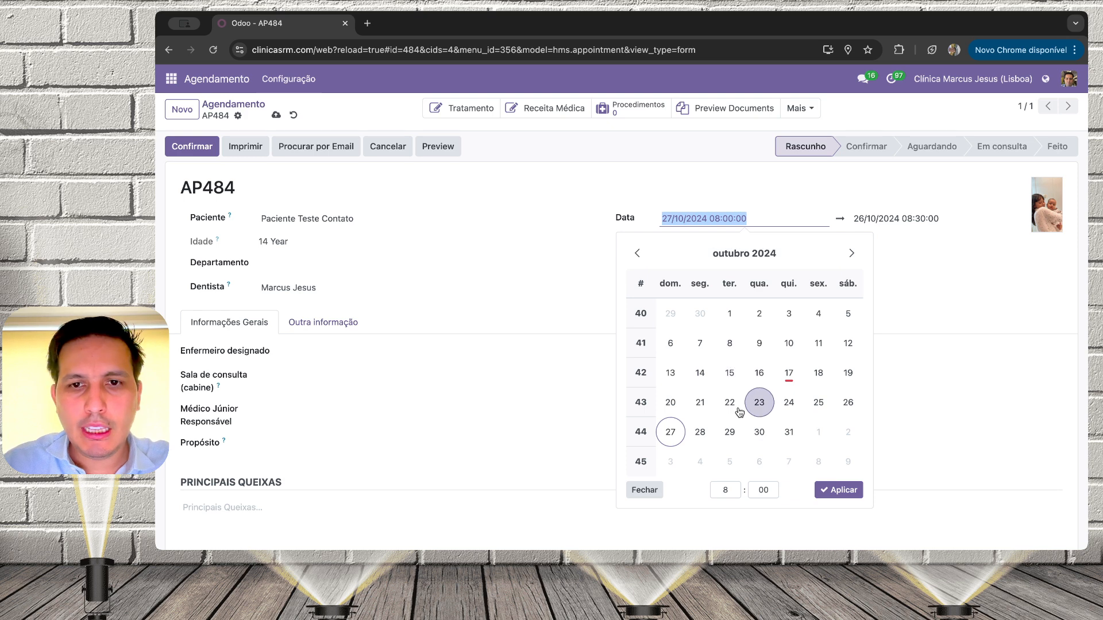
click(838, 490)
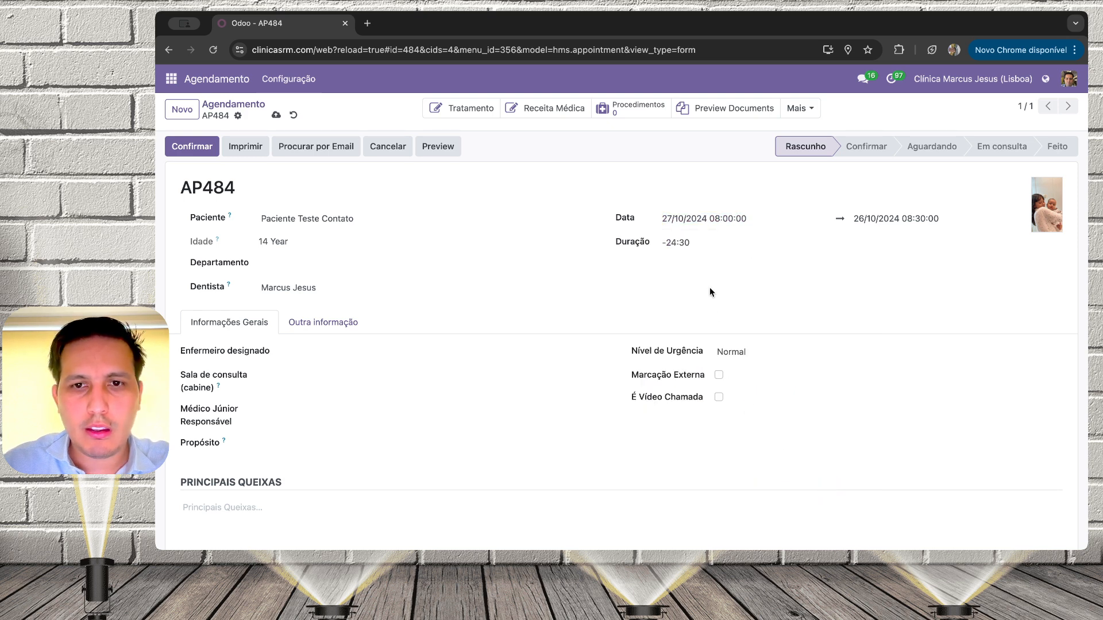
drag(662, 244, 689, 246)
text(0)
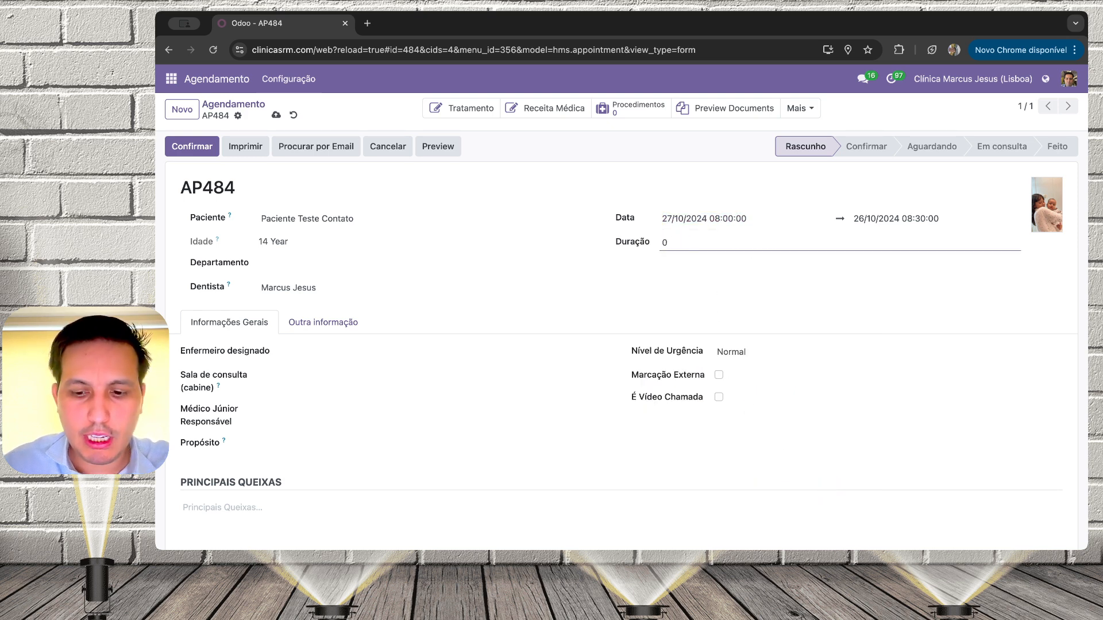
text(:30)
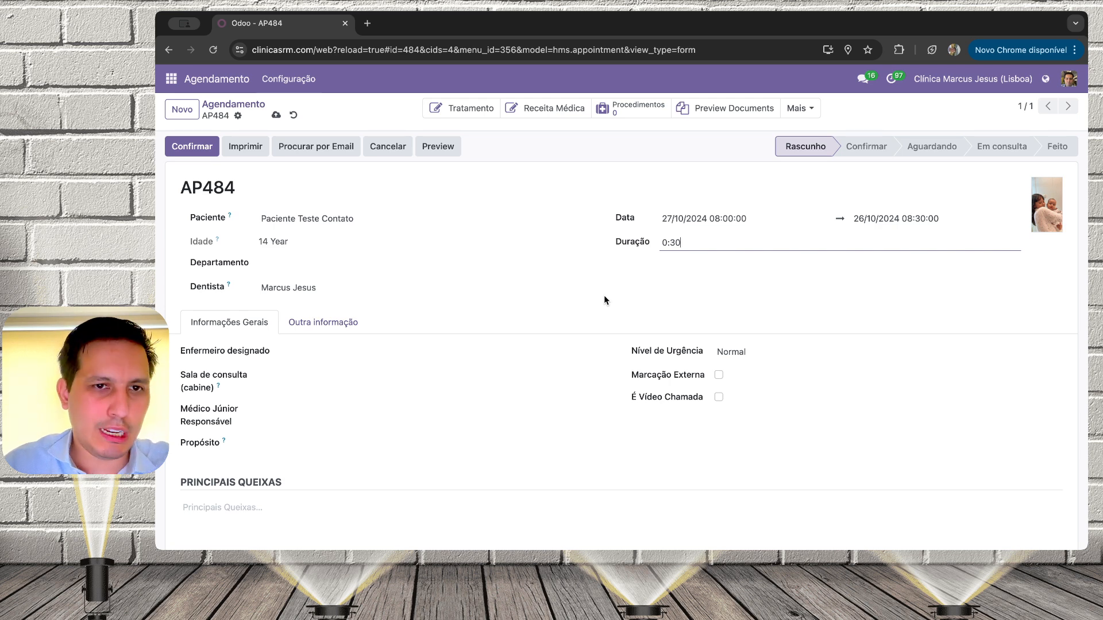
click(501, 298)
Review the appointment's activity log for recorded date changes, status changes and internal notes
scroll(501, 298, down, 3)
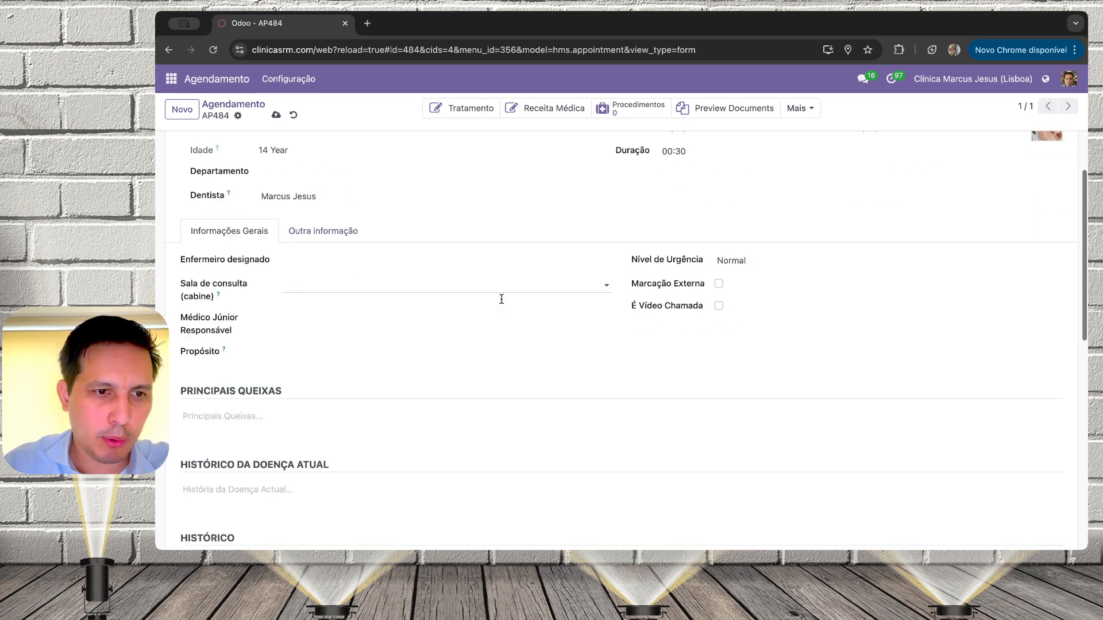
scroll(501, 299, down, 5)
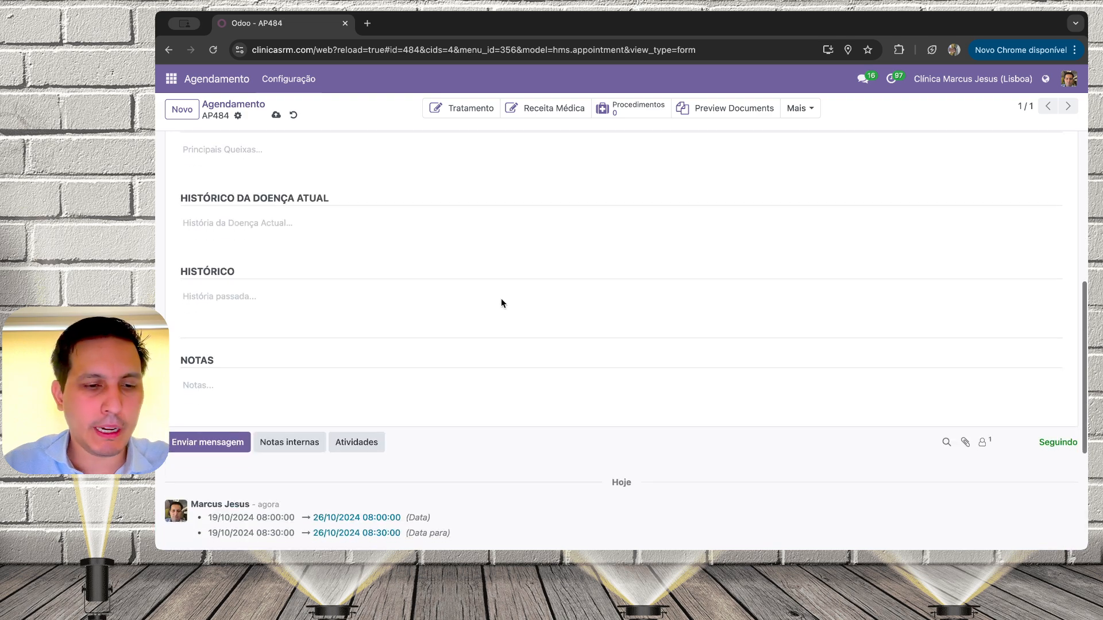
scroll(501, 298, down, 2)
scroll(486, 256, down, 2)
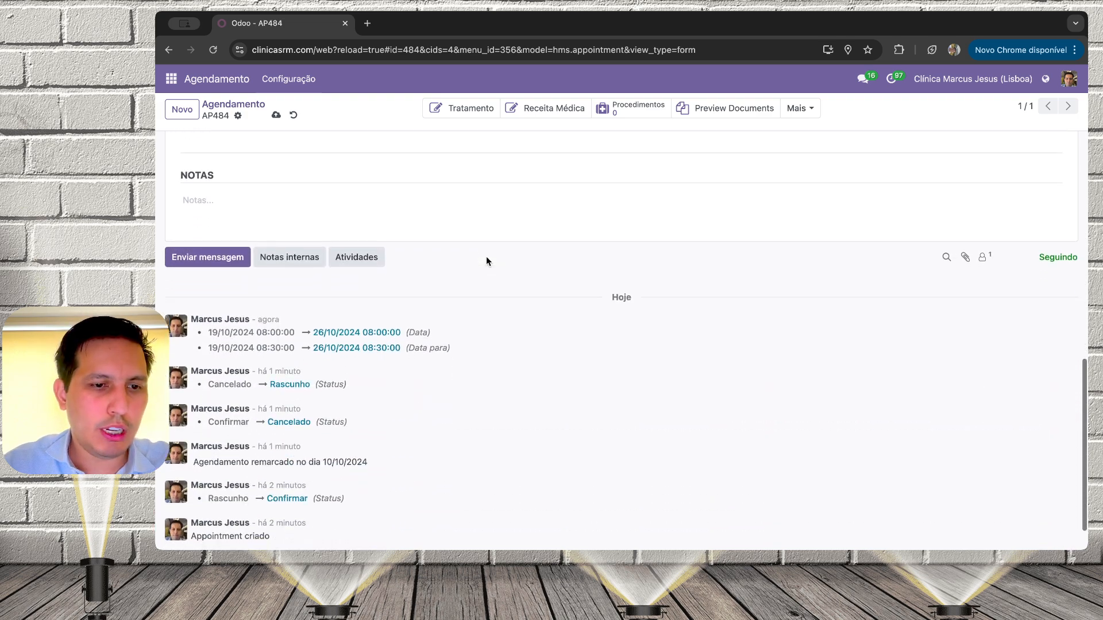
scroll(486, 262, down, 1)
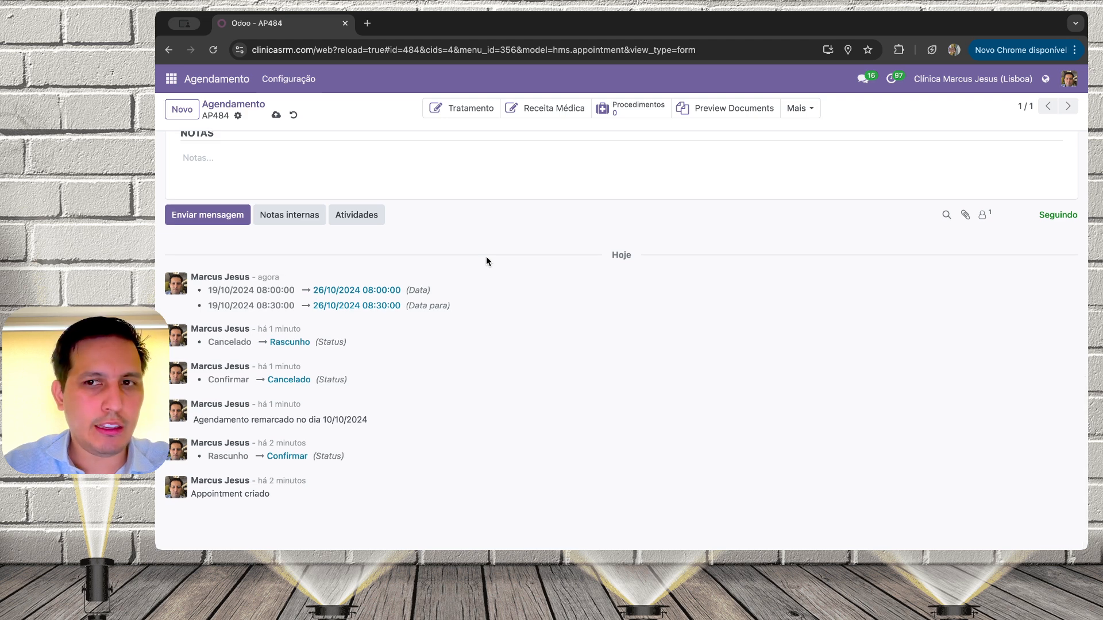
Compare the appointment's dates with its activity log and open a blank internal note
scroll(369, 223, up, 10)
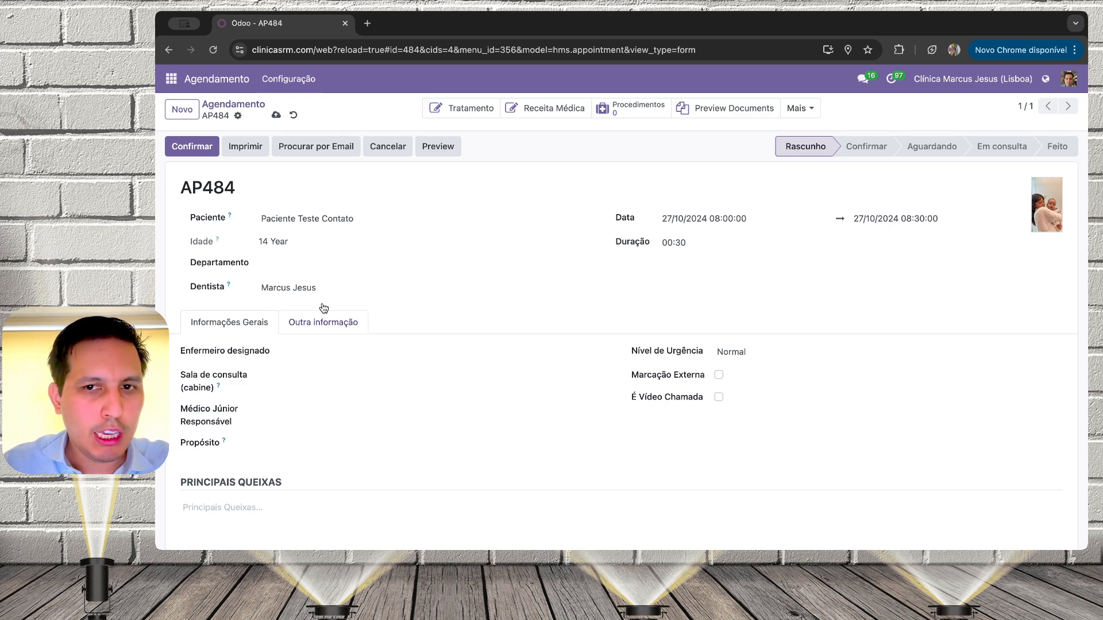
scroll(322, 304, down, 10)
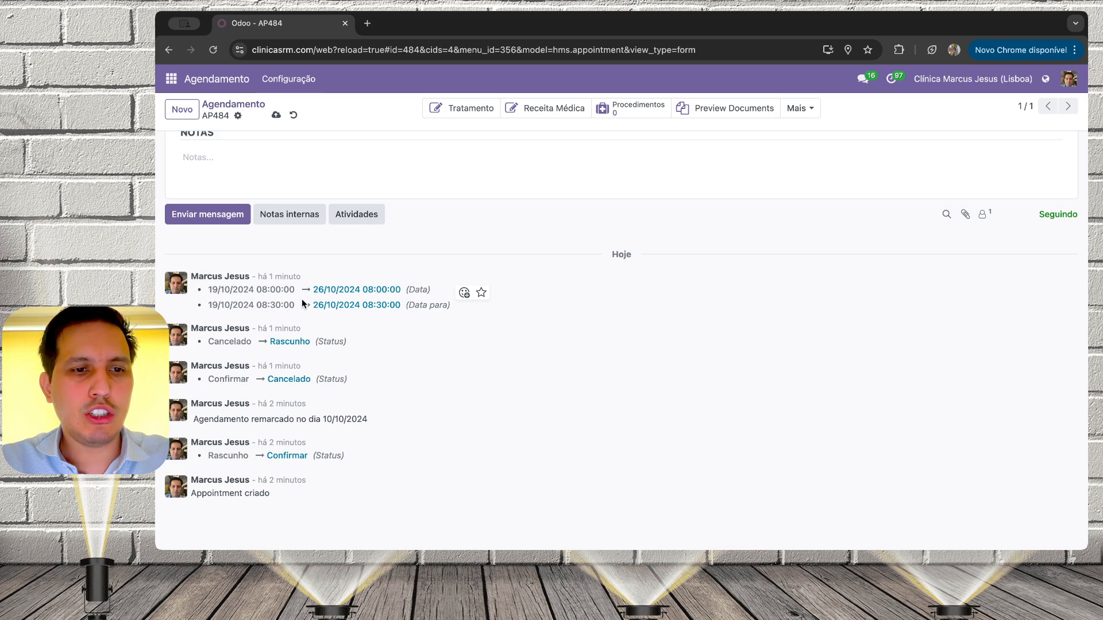
click(294, 214)
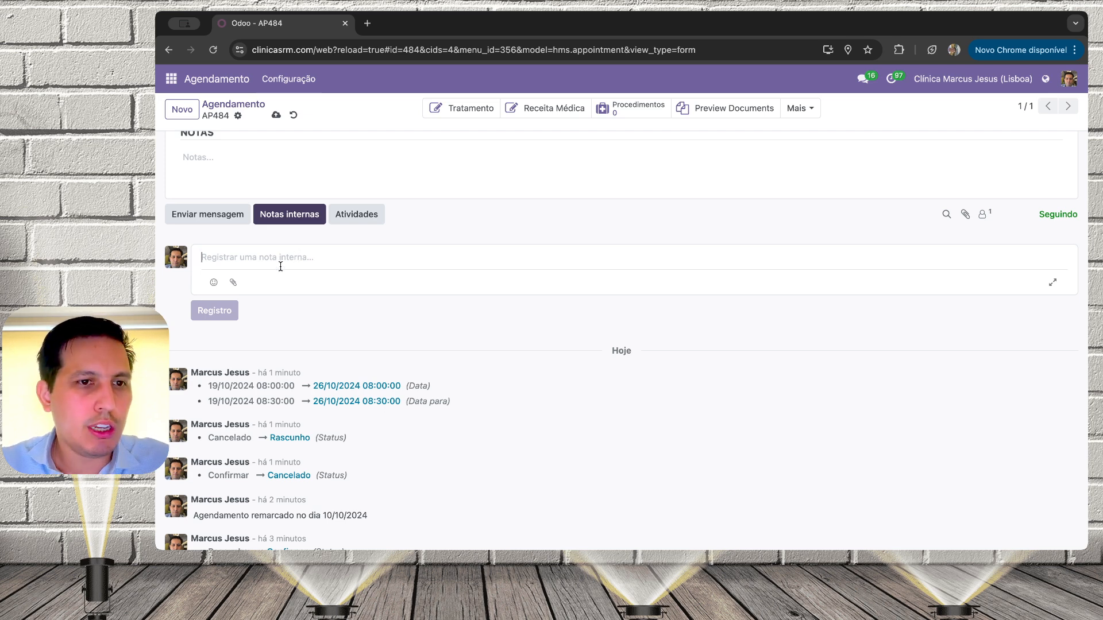
Confirm the appointment, advance it through Aguardando and Em consulta, and mark the consultation as concluded
scroll(297, 325, up, 15)
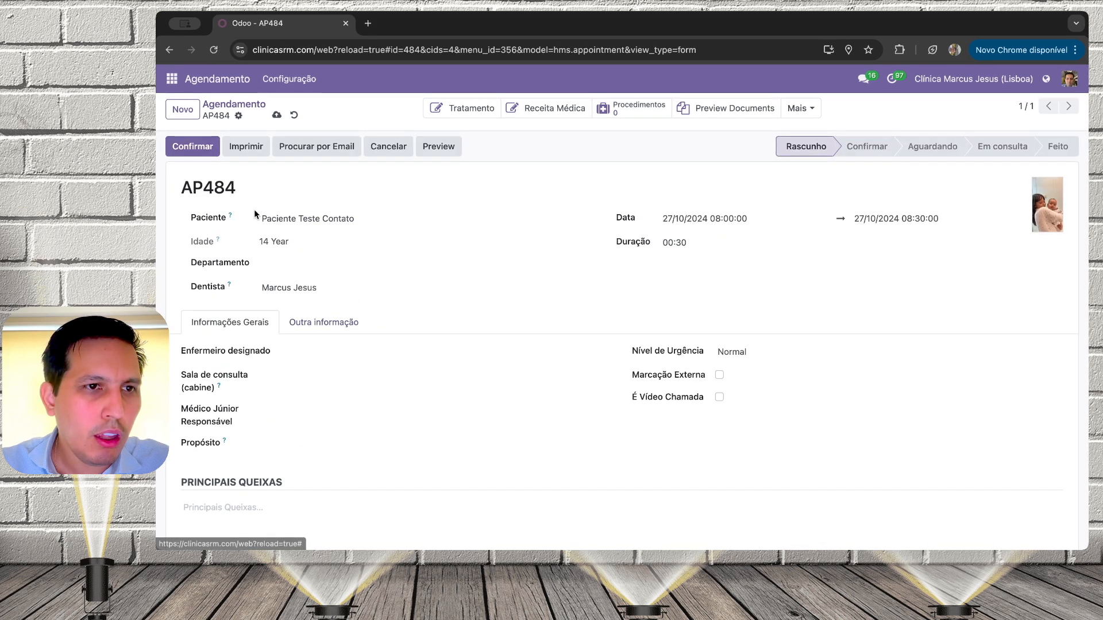
click(199, 153)
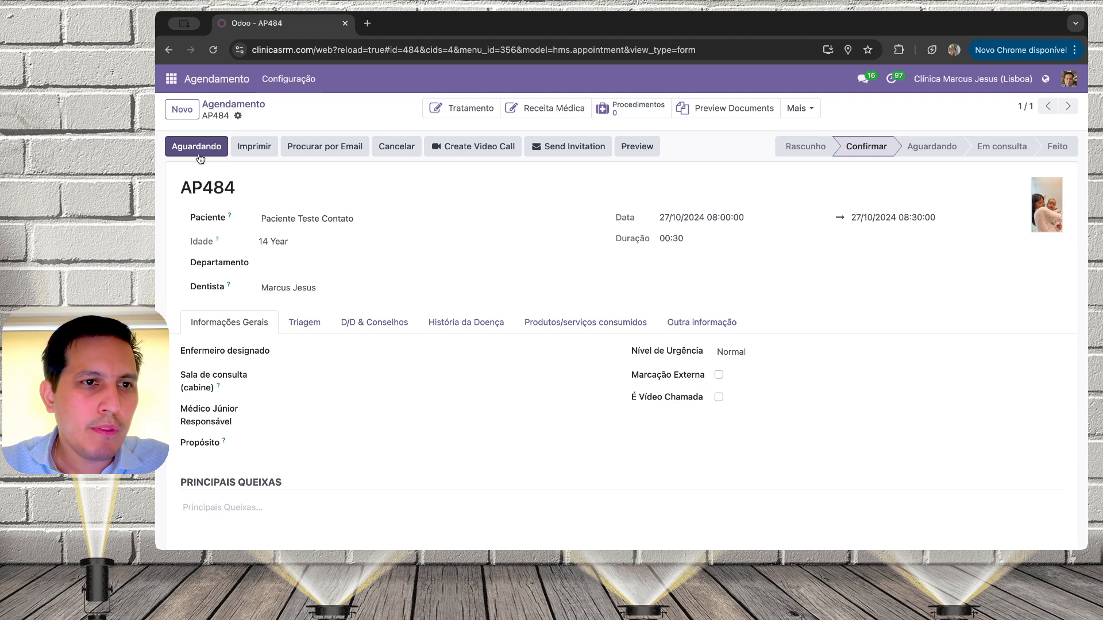
click(194, 145)
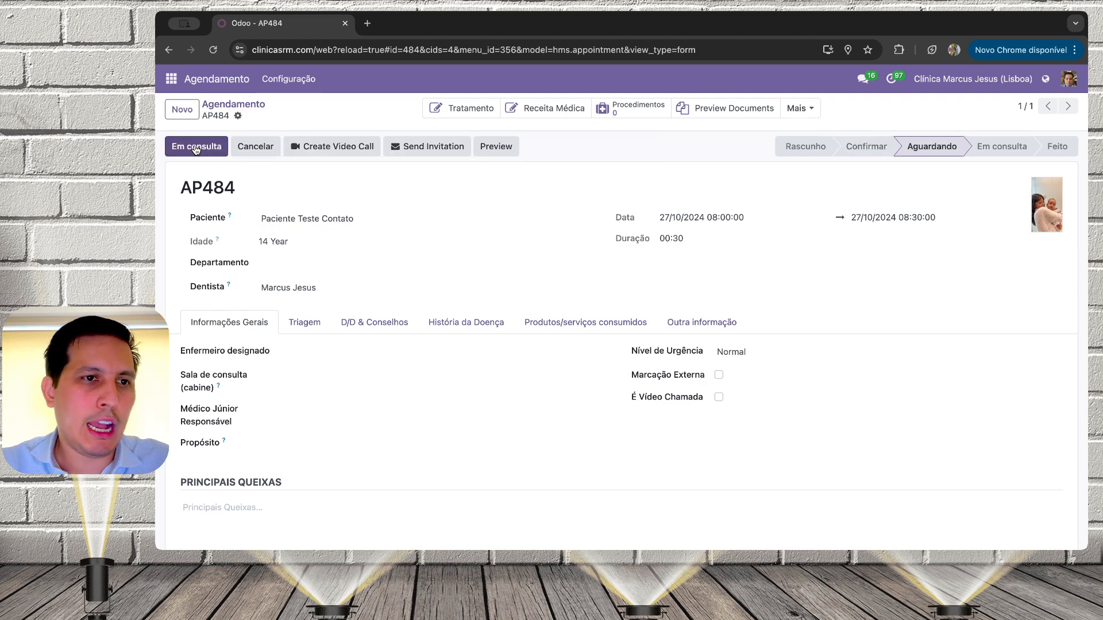
click(195, 147)
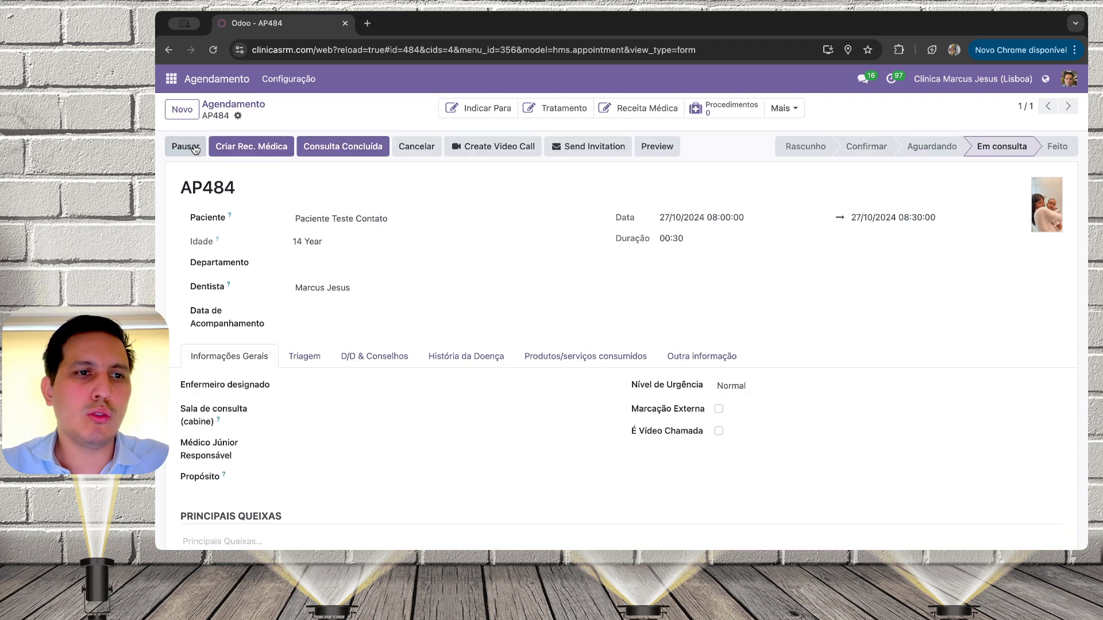
click(348, 147)
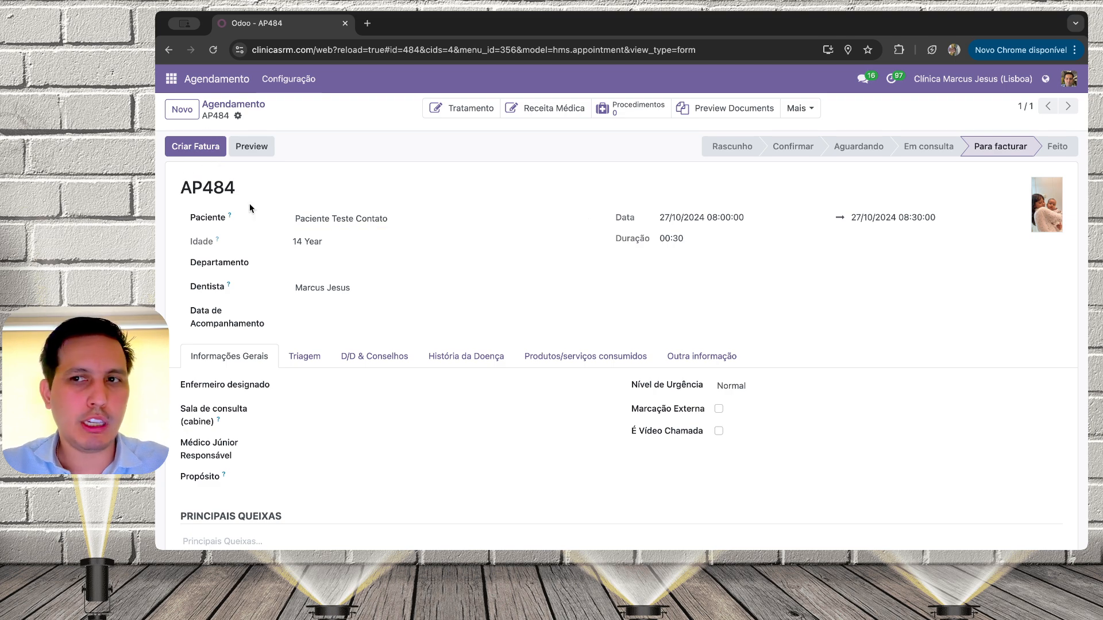
Review the appointment's activity log for the recorded status and date changes, and return to the appointment's main details
scroll(249, 203, down, 10)
scroll(249, 203, down, 4)
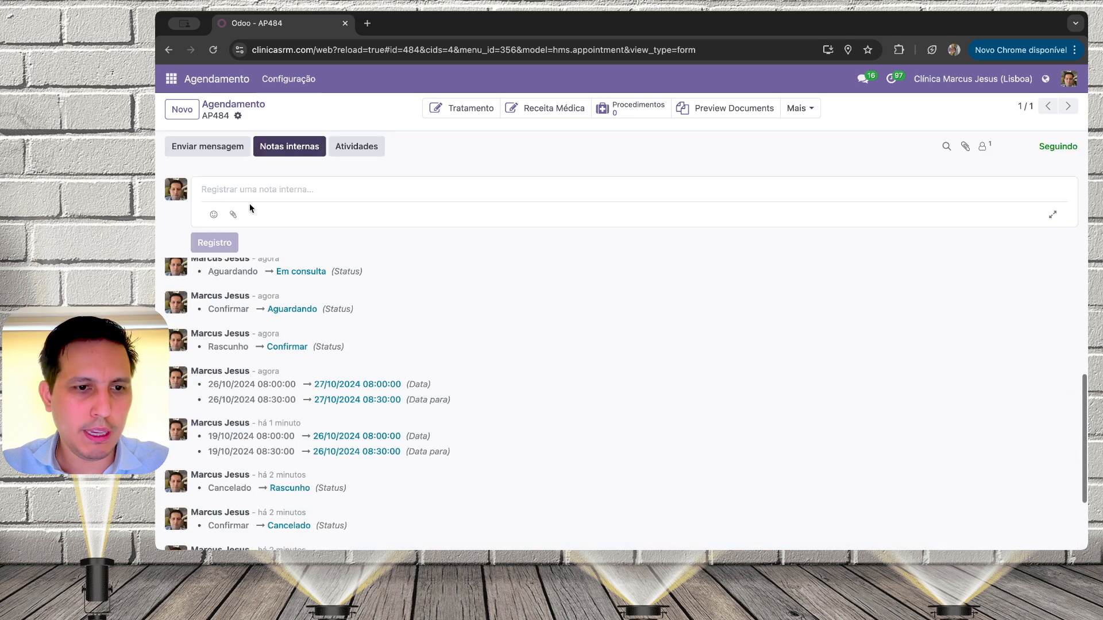
scroll(308, 389, up, 4)
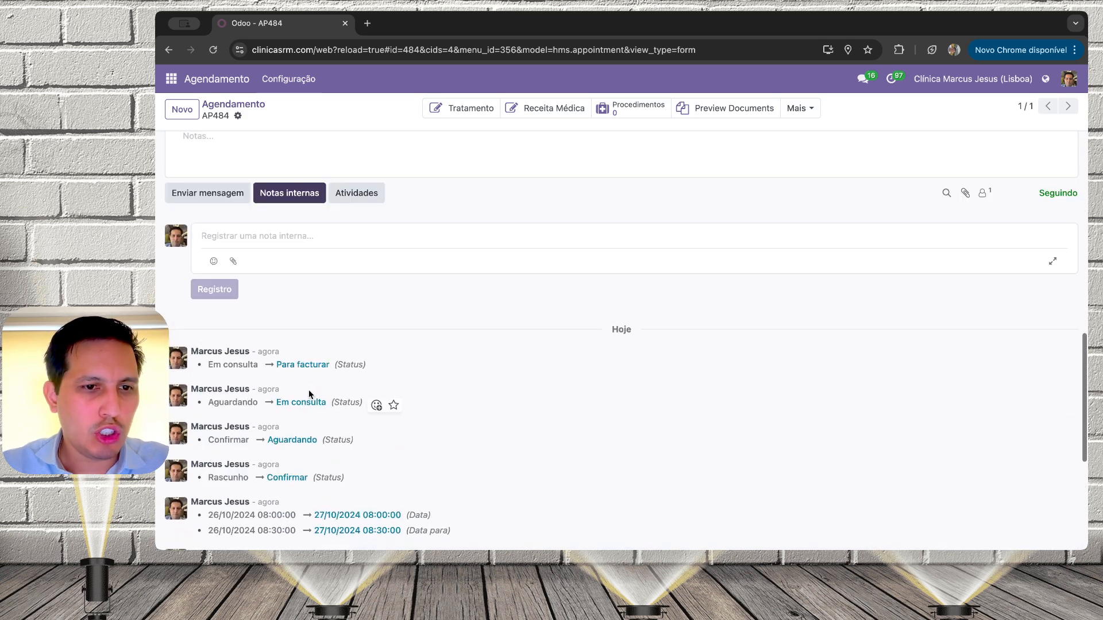
scroll(308, 389, down, 4)
scroll(308, 390, down, 3)
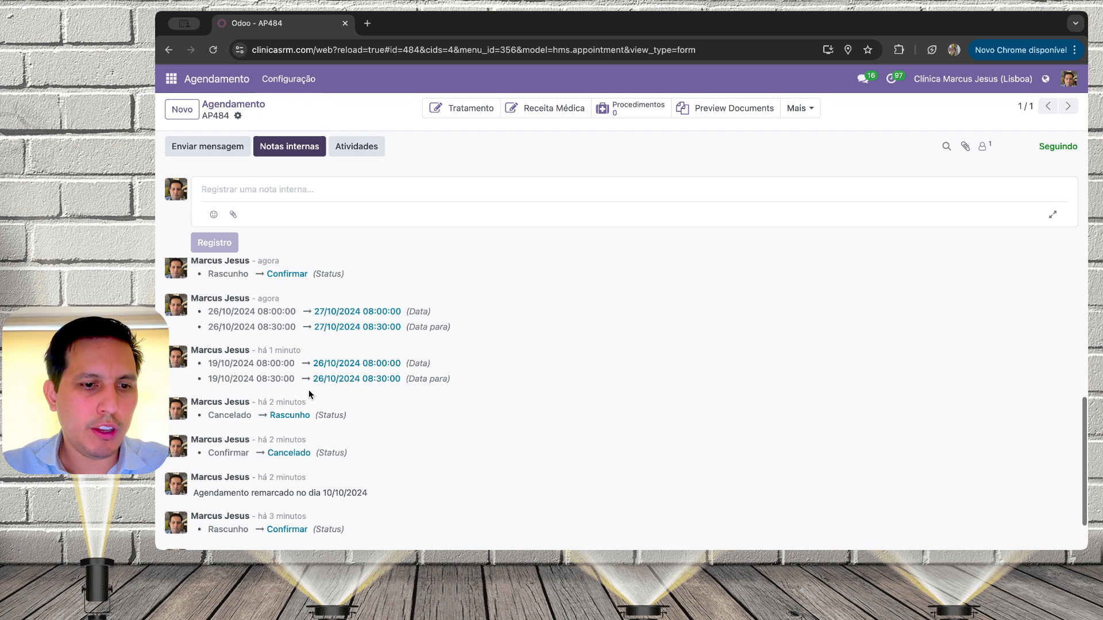
scroll(308, 389, up, 5)
scroll(308, 389, up, 20)
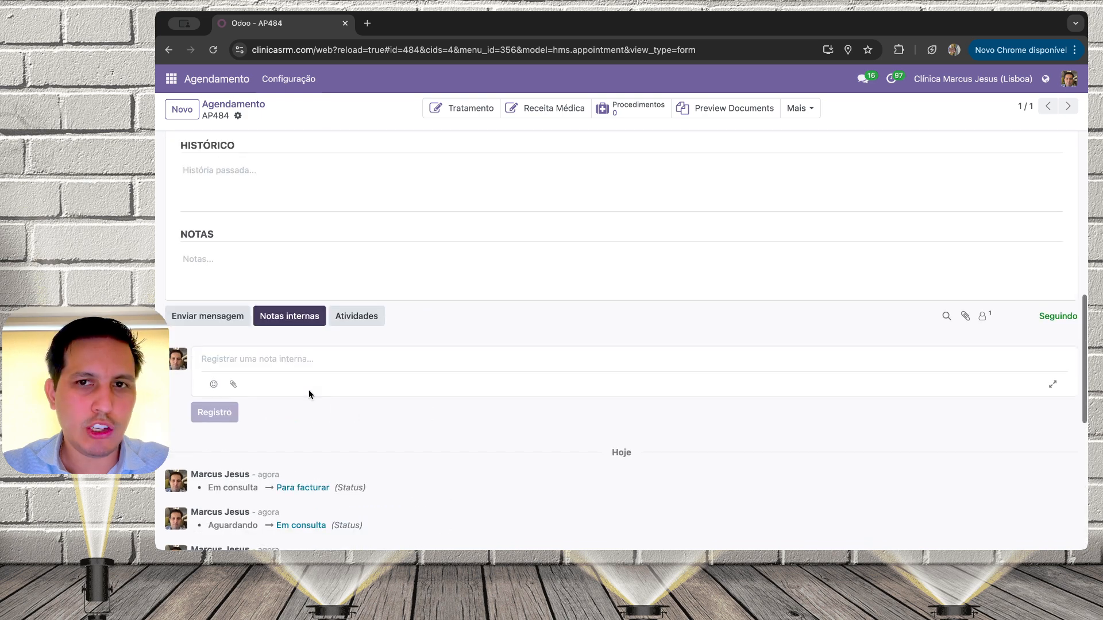
scroll(308, 390, up, 2)
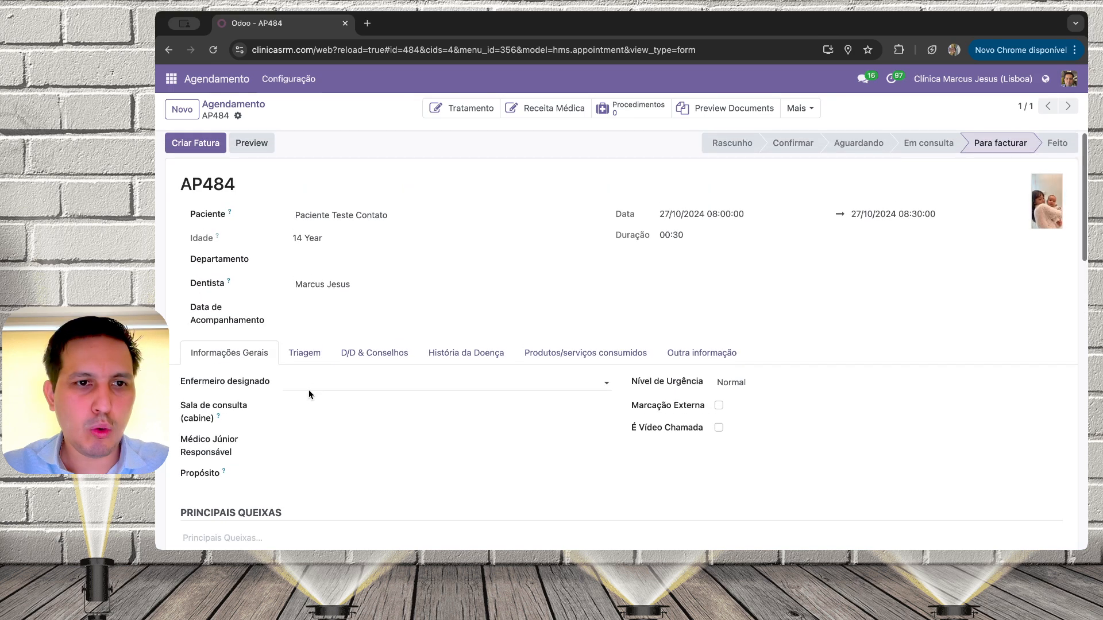